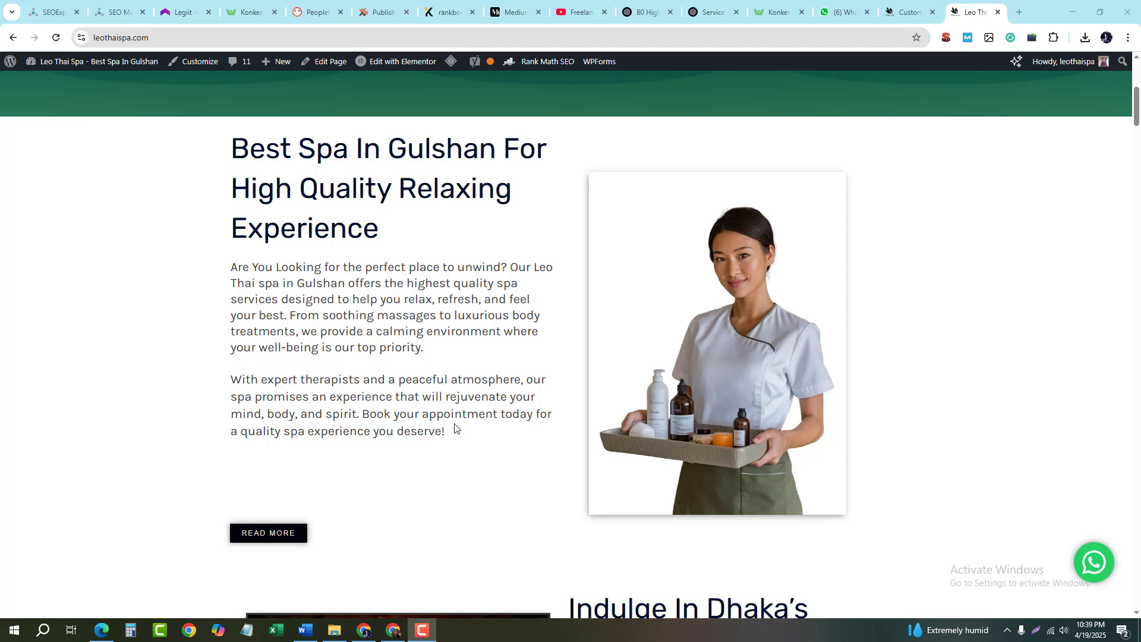
Examine the heading and paragraph text of the home page's "Best Spa In Gulshan" section
drag(446, 432, 228, 140)
click(381, 319)
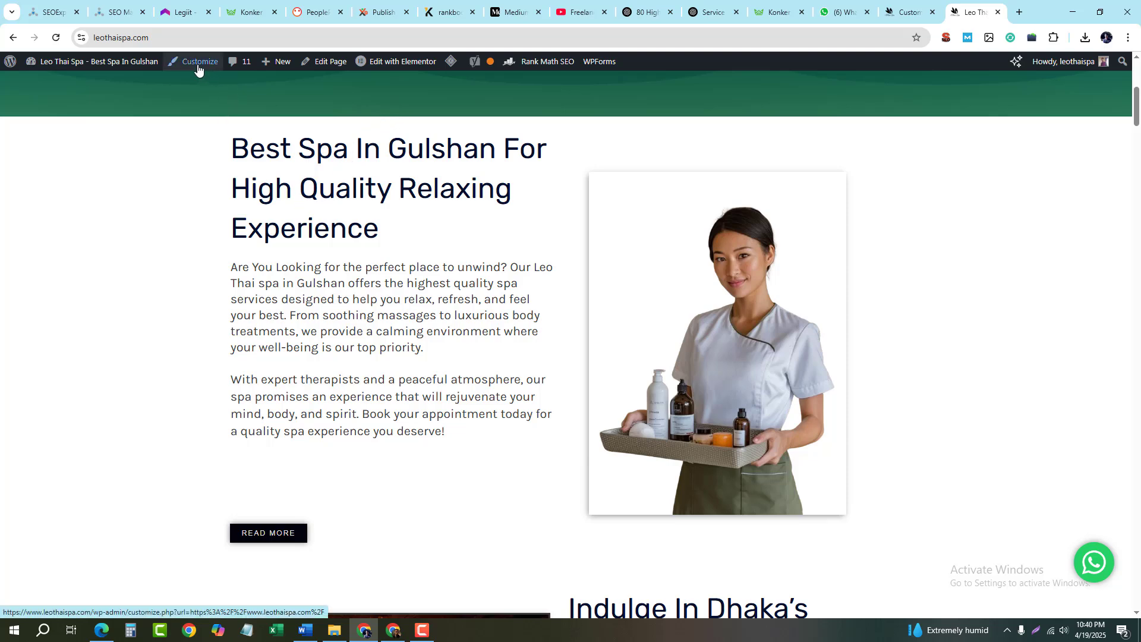
scroll(279, 367, up, 5)
scroll(241, 305, up, 1)
scroll(148, 328, down, 4)
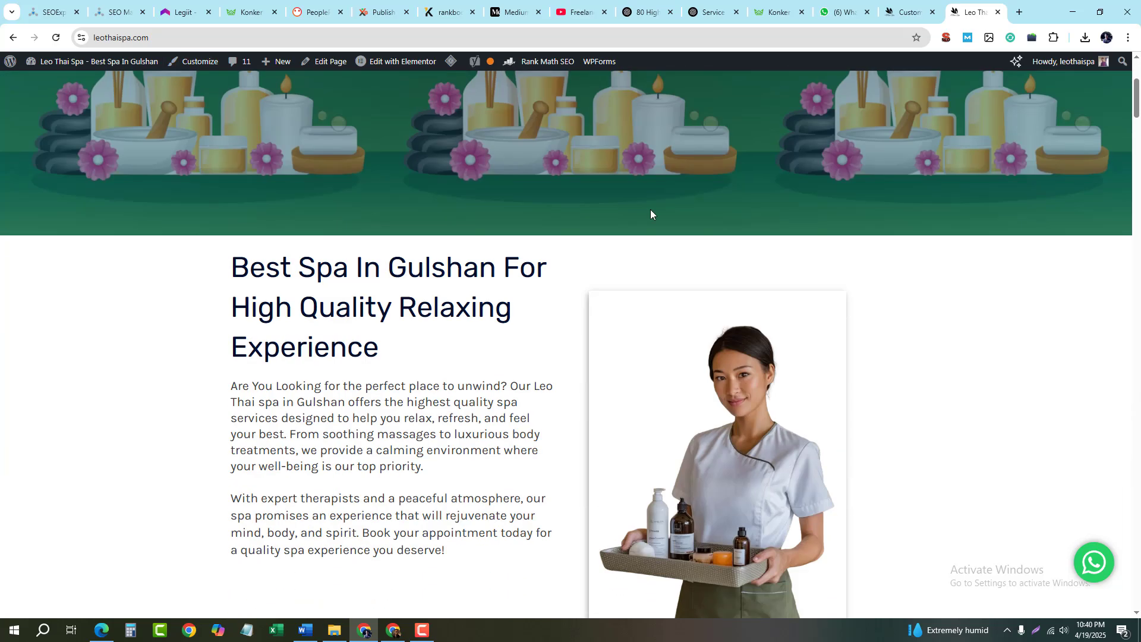
scroll(147, 328, up, 4)
scroll(640, 319, down, 5)
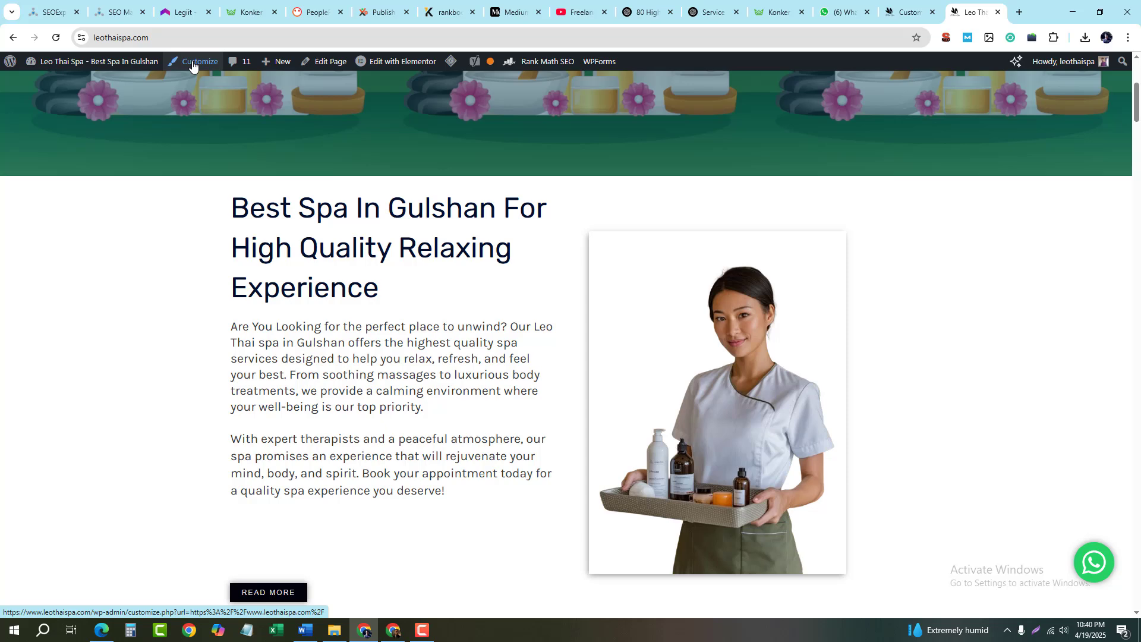
Switch to the site's theme customizer and open the global Typography settings
click(909, 10)
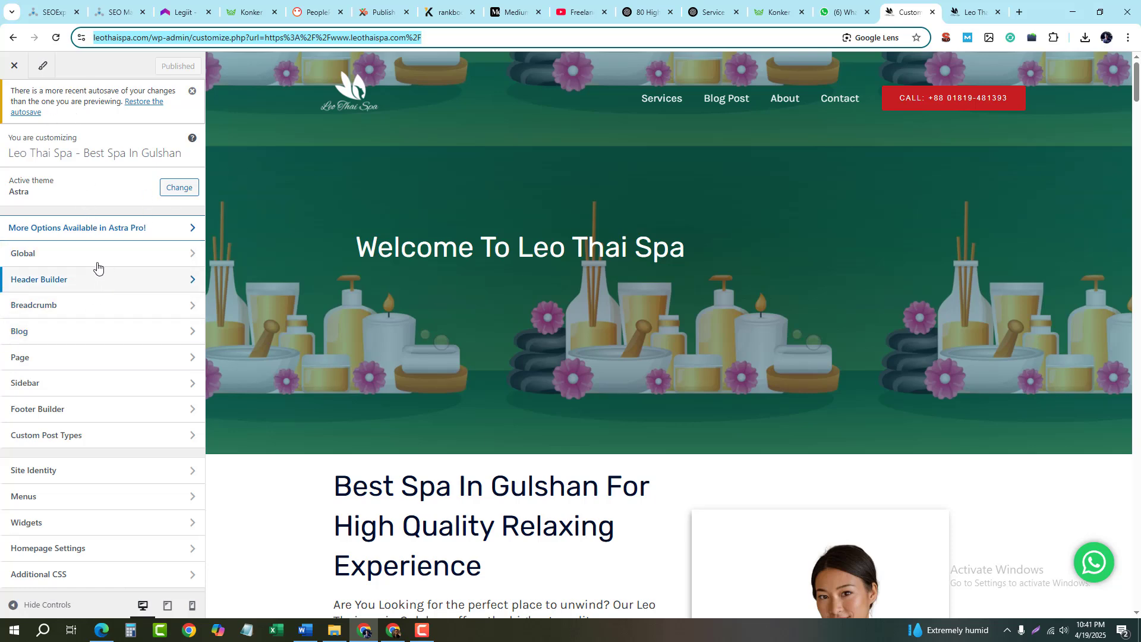
click(166, 255)
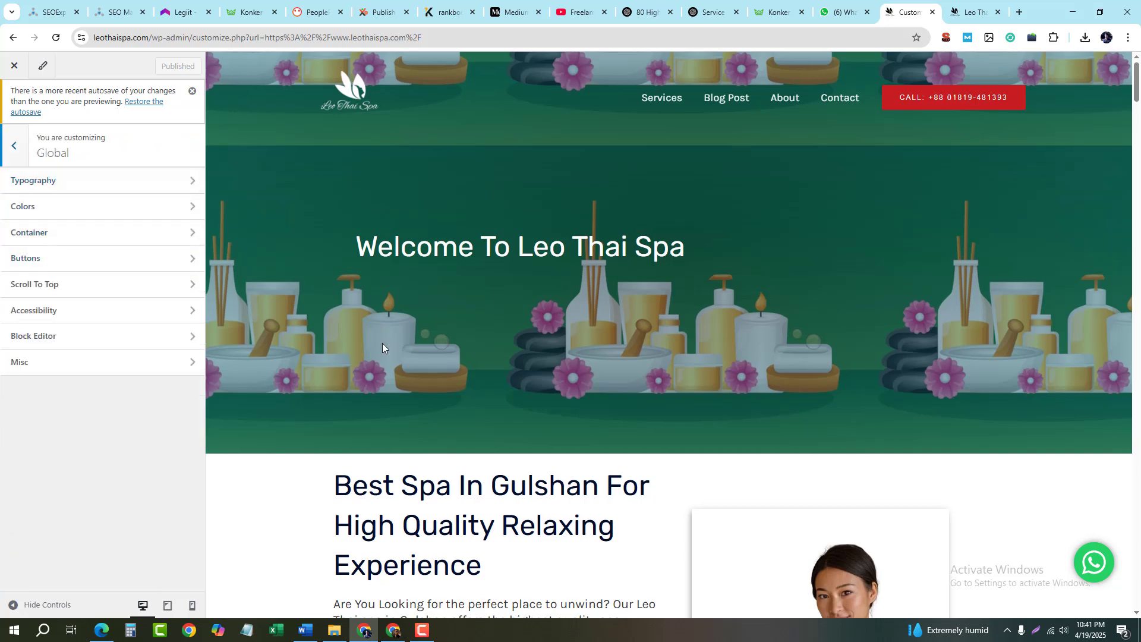
scroll(383, 343, down, 3)
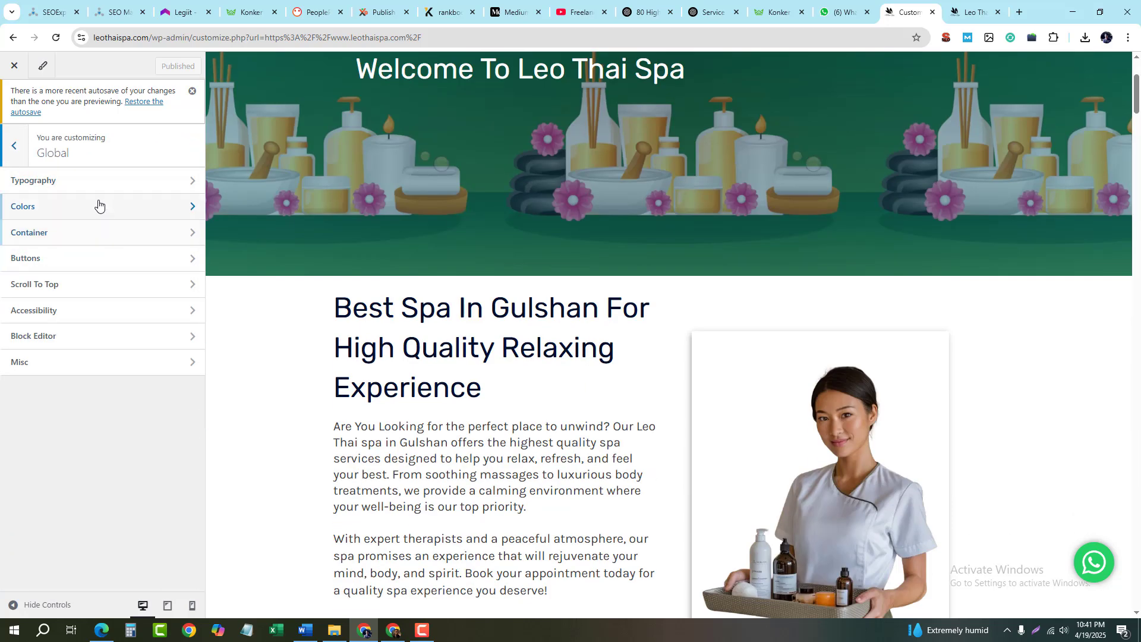
click(43, 186)
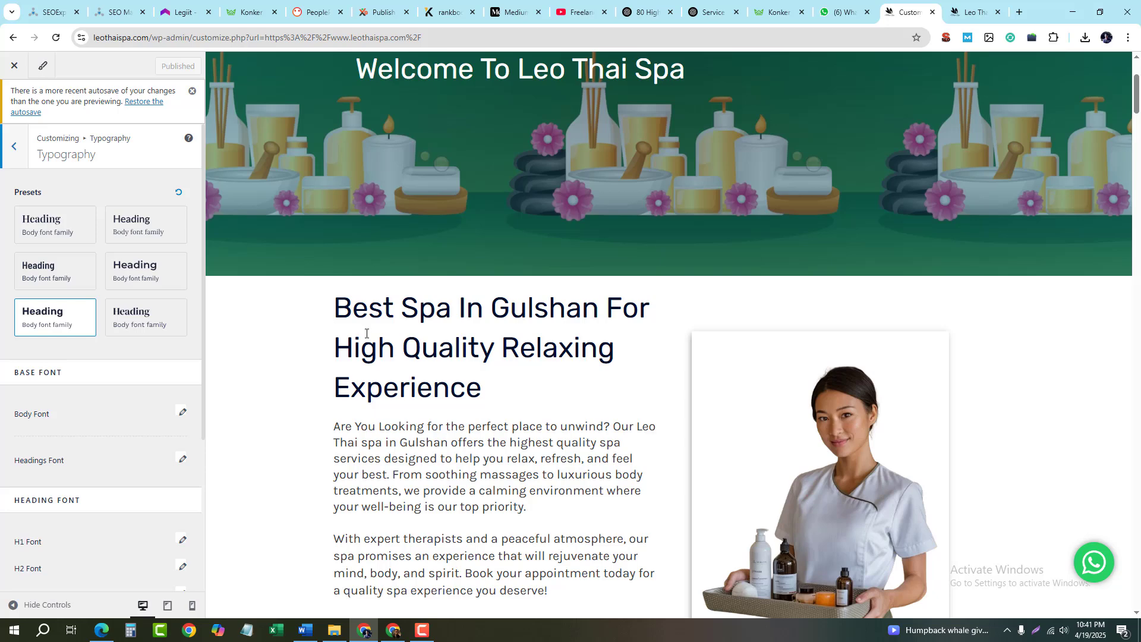
Examine how the home page's headings and body paragraphs look in the live preview
scroll(366, 334, down, 1)
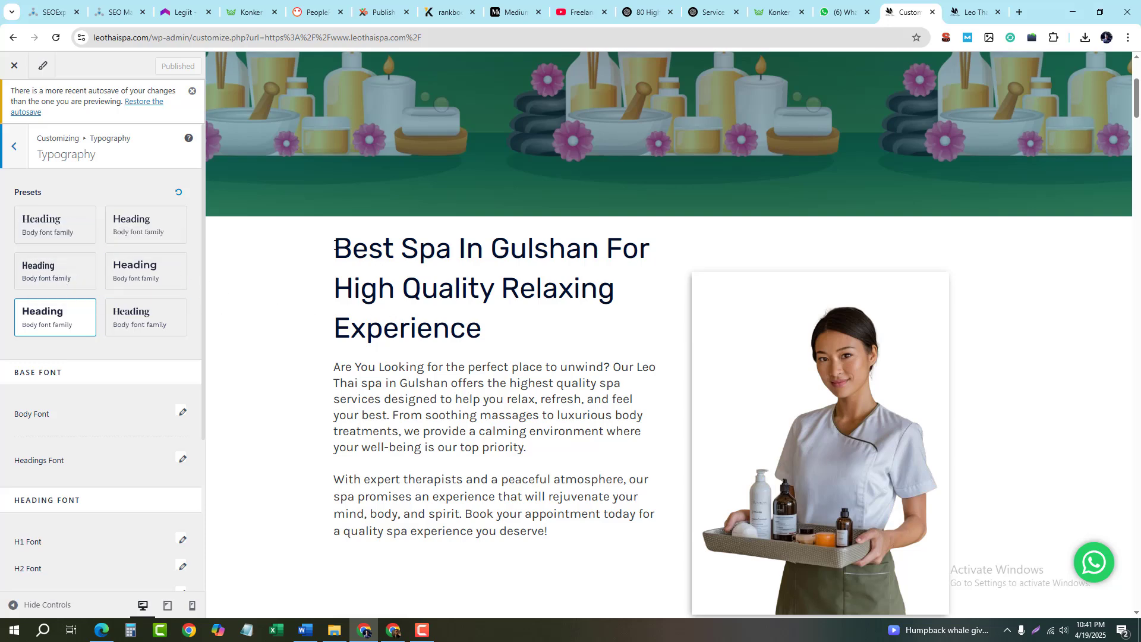
drag(335, 245, 500, 331)
click(444, 351)
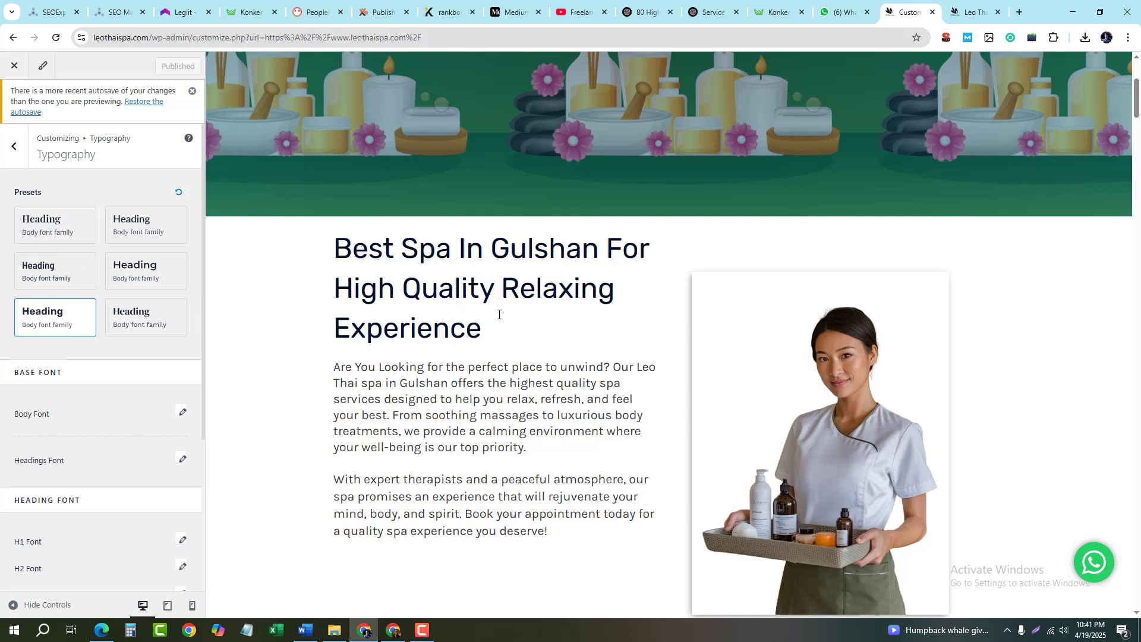
scroll(499, 314, down, 4)
scroll(514, 400, up, 3)
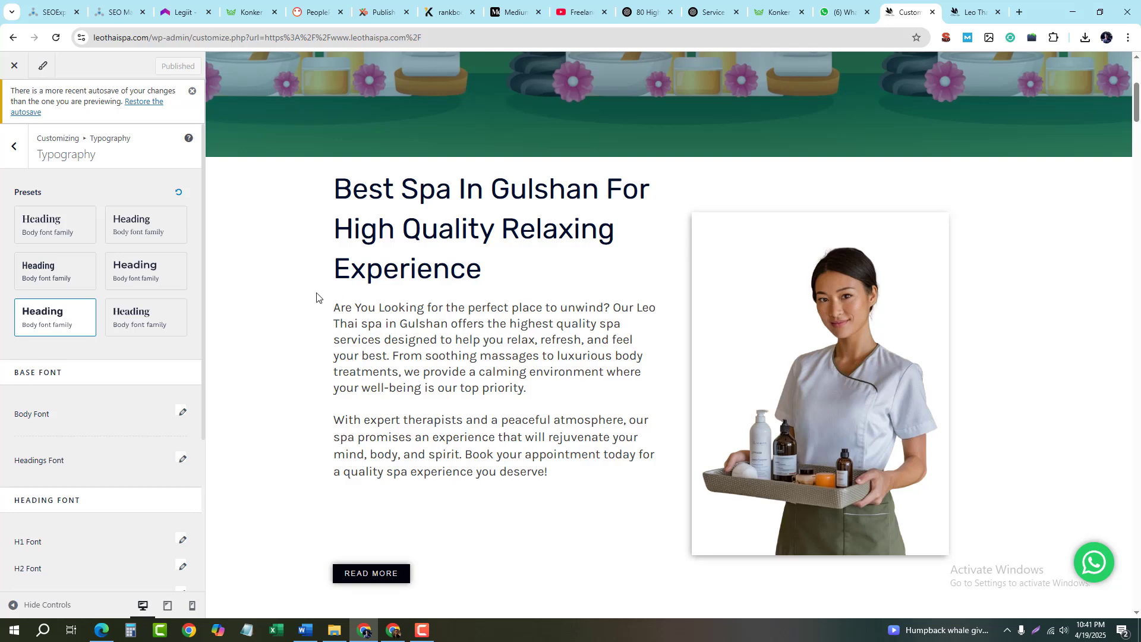
scroll(117, 297, down, 3)
scroll(117, 344, up, 3)
scroll(114, 387, up, 1)
scroll(686, 303, up, 3)
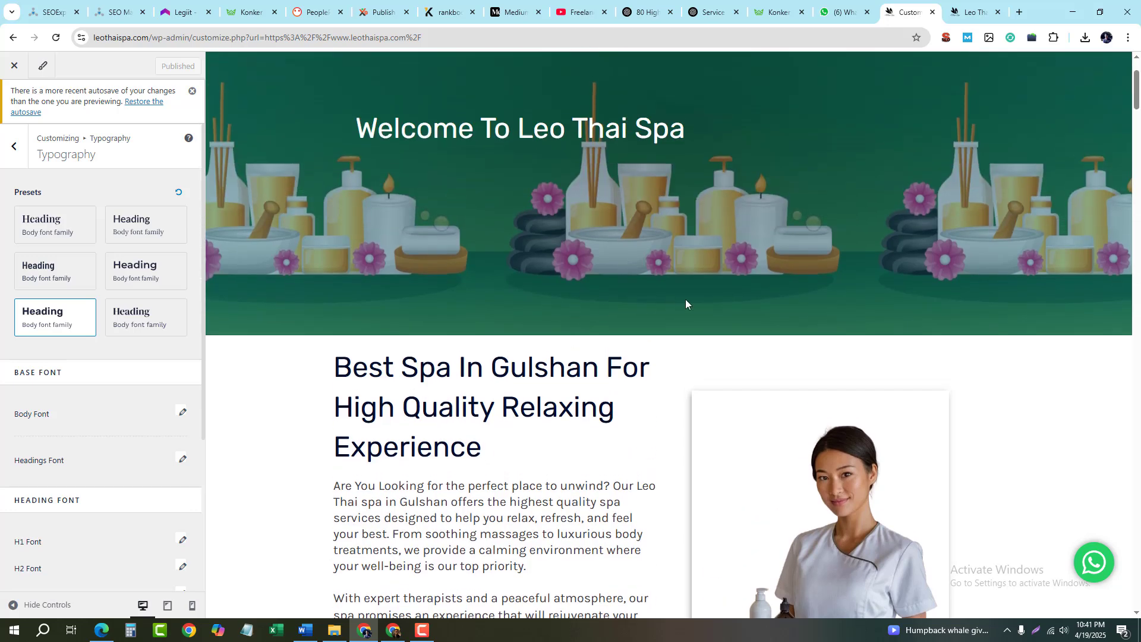
scroll(451, 309, down, 2)
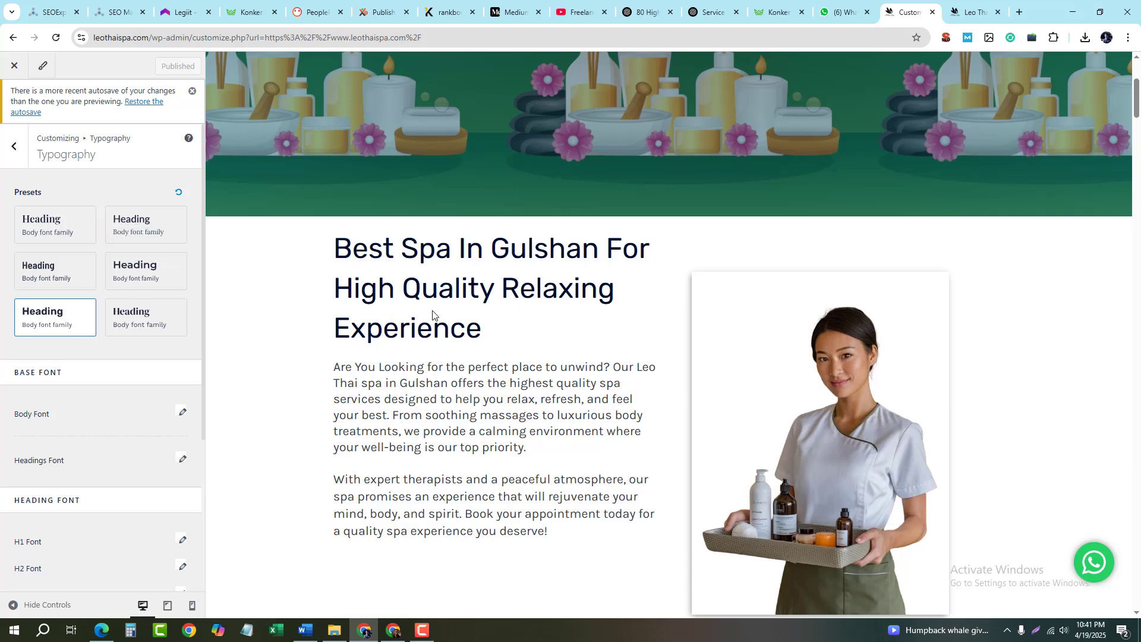
scroll(470, 298, down, 2)
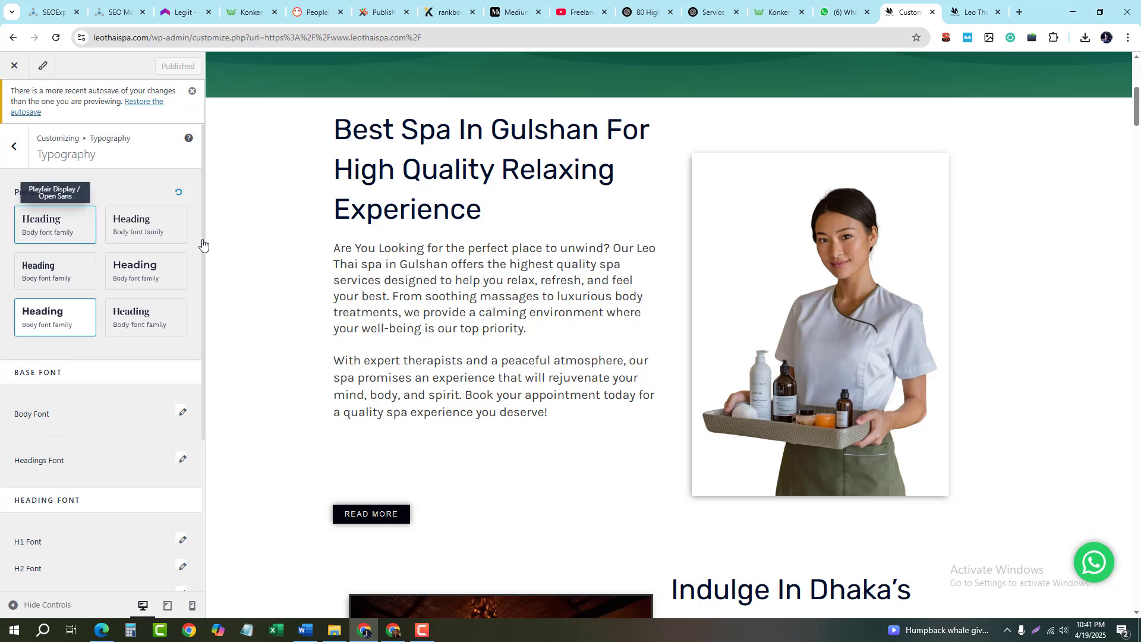
scroll(384, 272, up, 1)
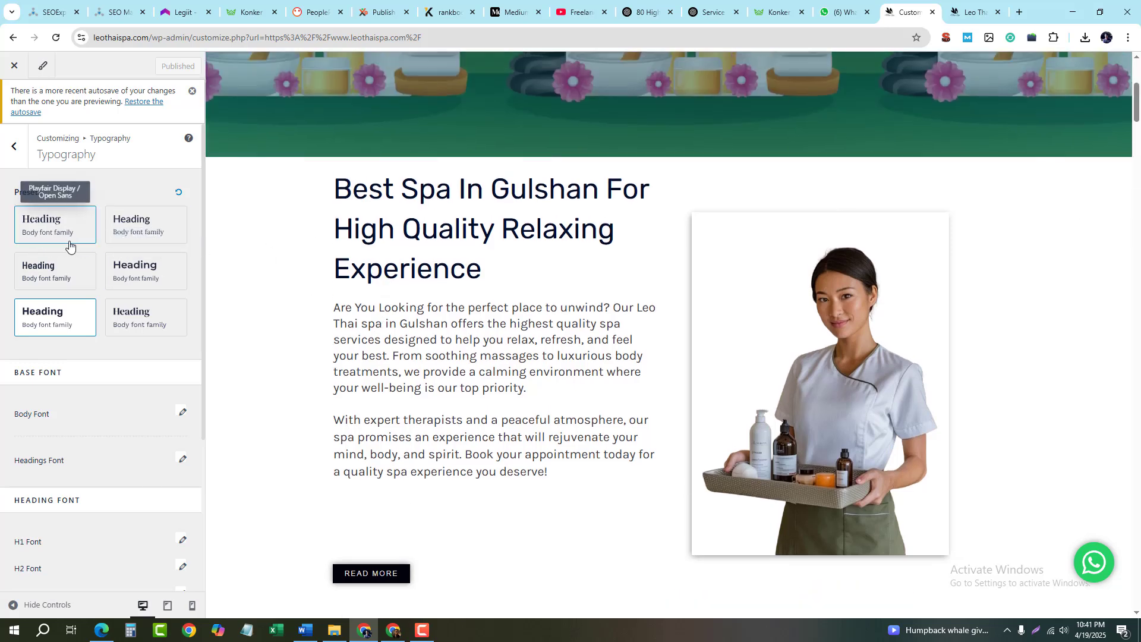
Try the Playfair Display / Open Sans, Montserrat / Source Sans Pro and Roboto-based typography presets on the page
click(56, 231)
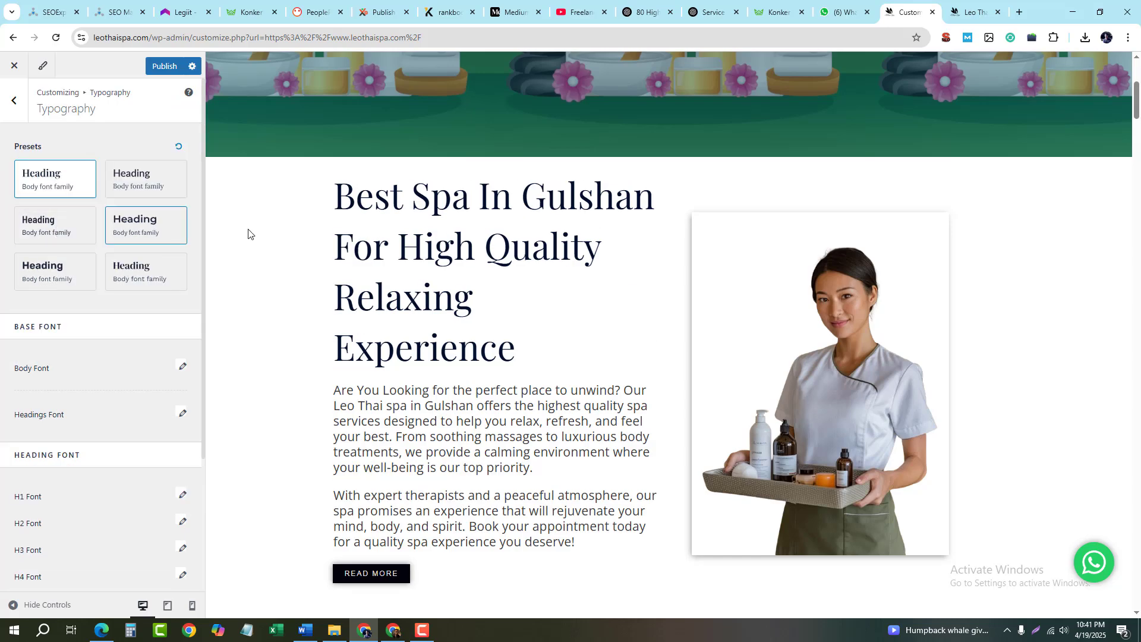
click(112, 215)
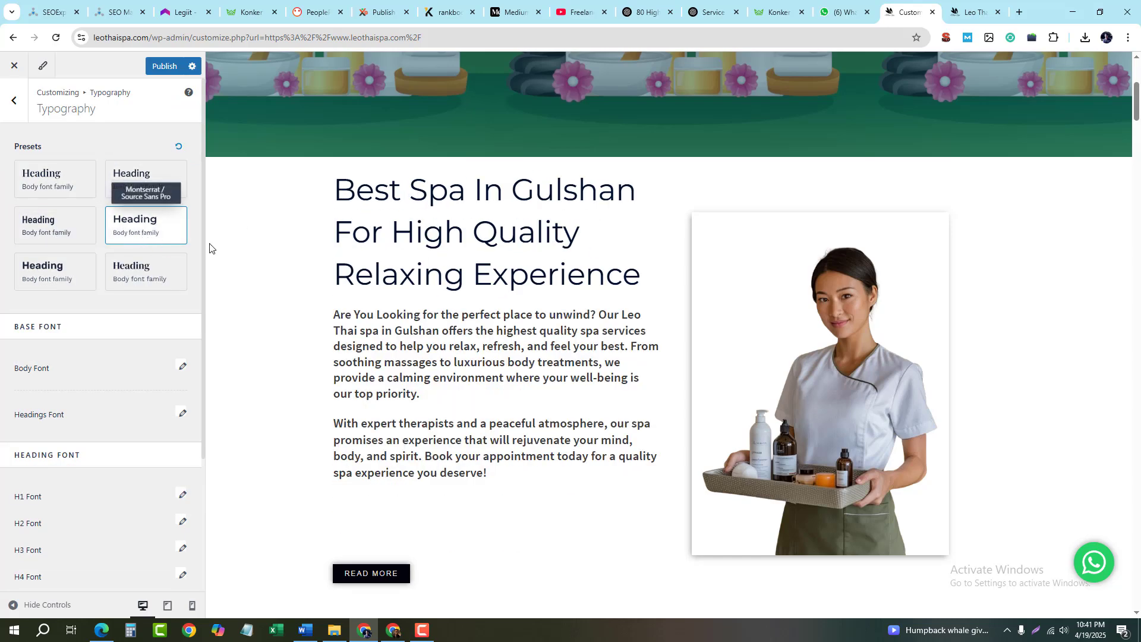
scroll(483, 304, down, 4)
click(69, 225)
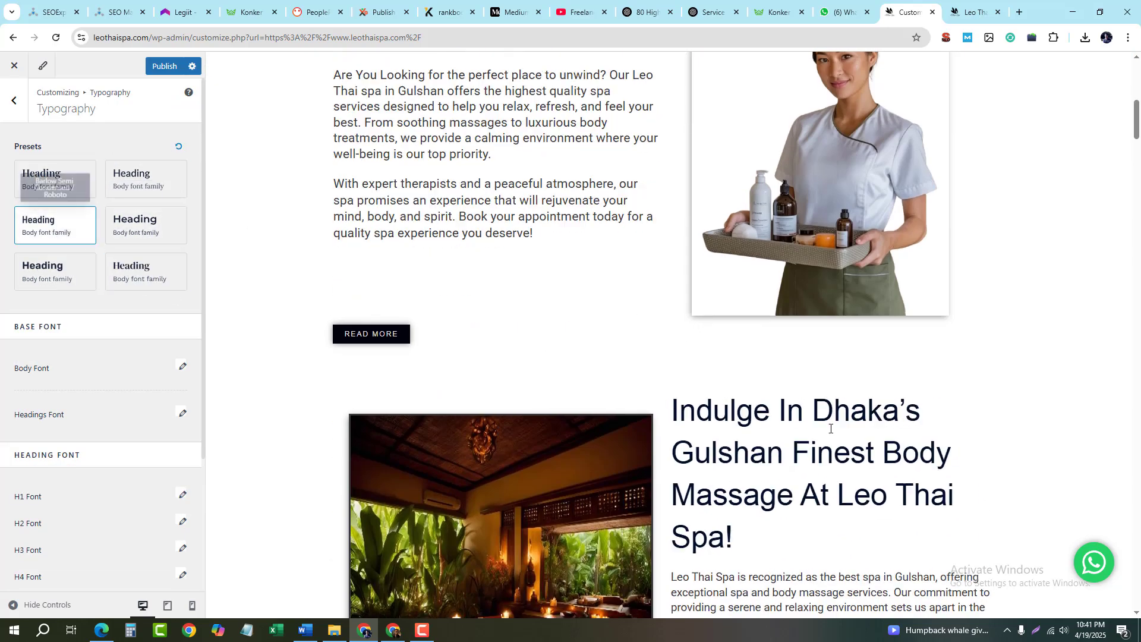
Apply the Rubik / Karla typography preset and check the page's headings and paragraphs
click(51, 261)
scroll(509, 326, up, 3)
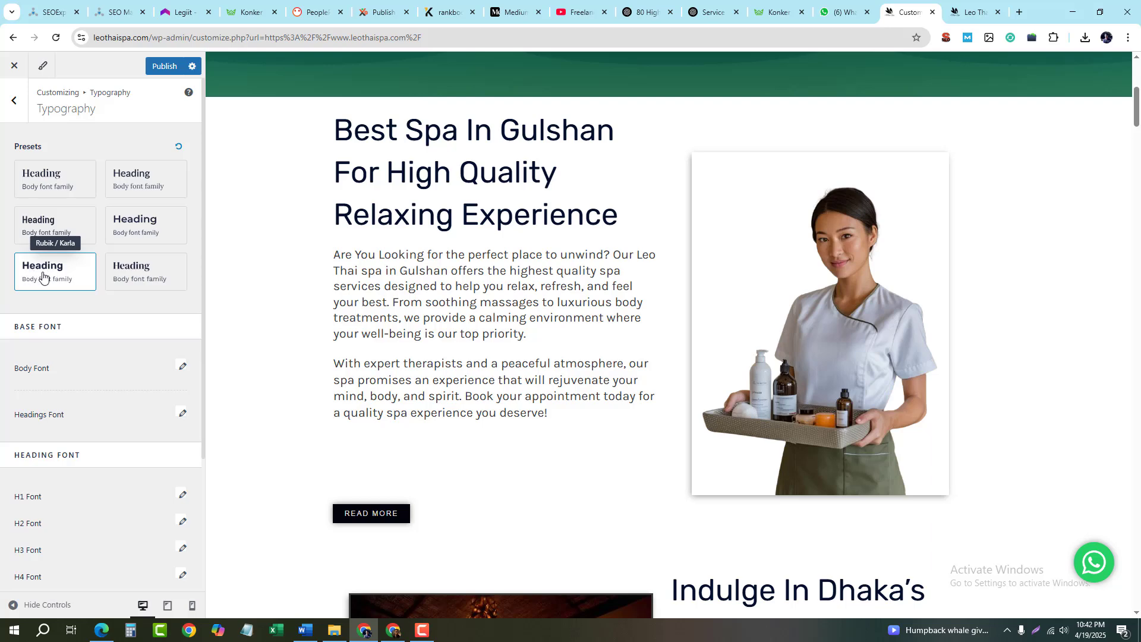
scroll(217, 271, up, 1)
scroll(74, 295, down, 2)
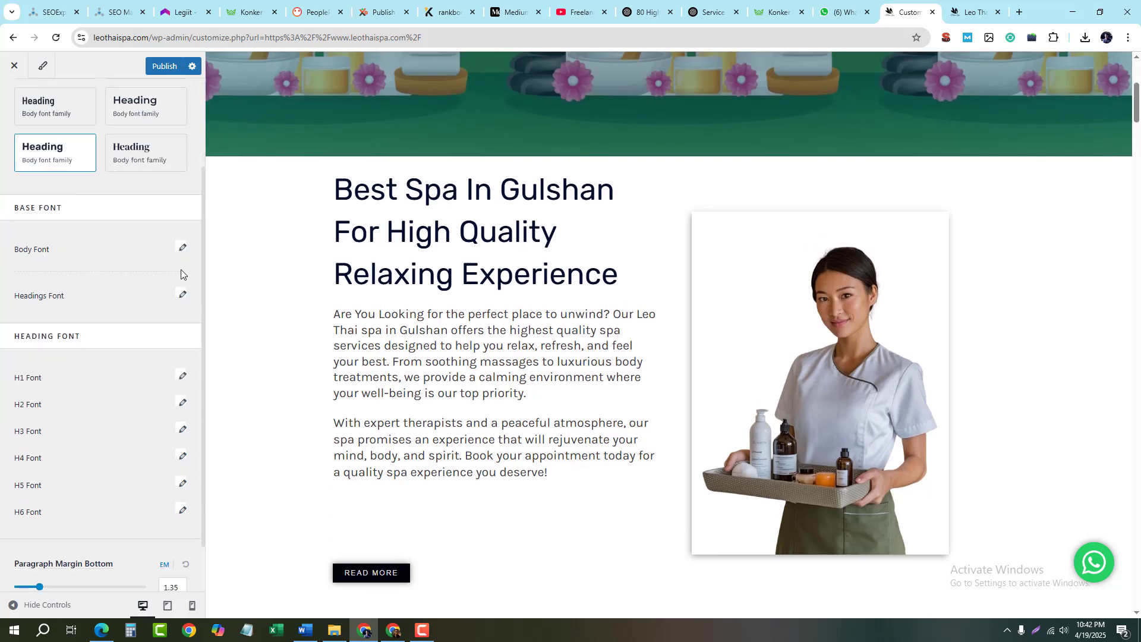
Set the body font family to Verdana in the base font settings
scroll(419, 338, down, 1)
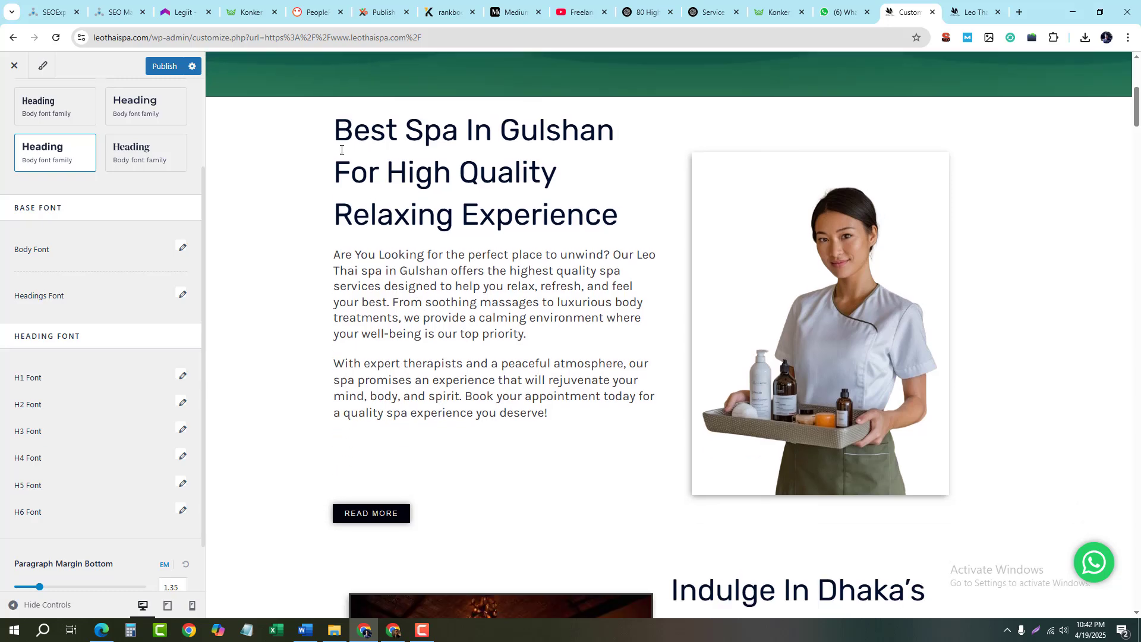
drag(334, 254, 560, 413)
click(392, 317)
click(183, 249)
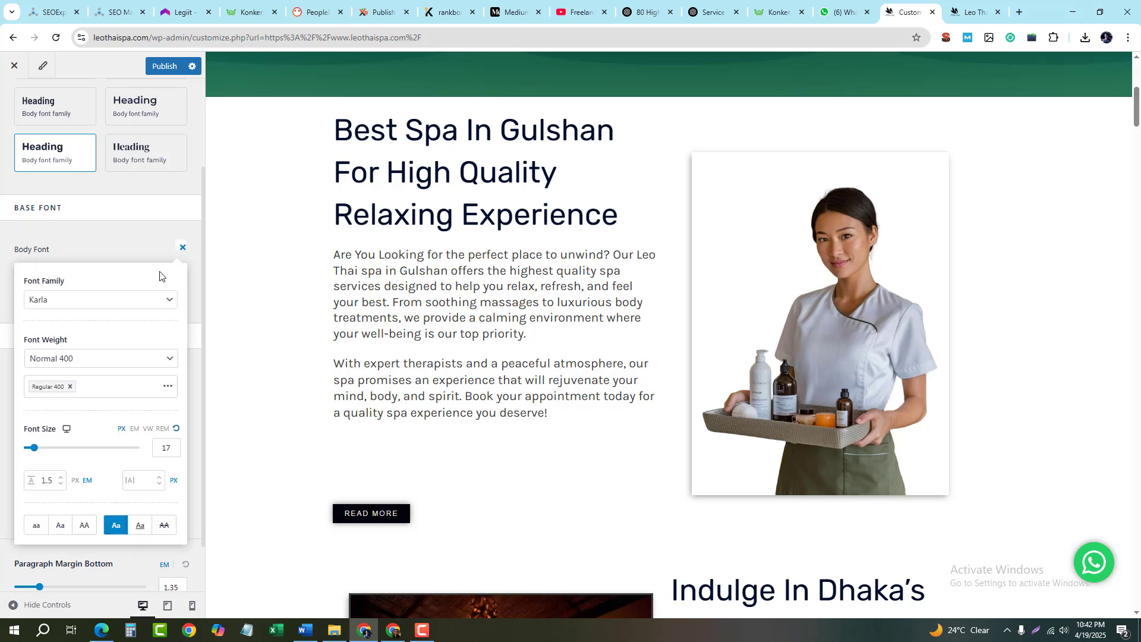
click(70, 299)
scroll(127, 397, down, 5)
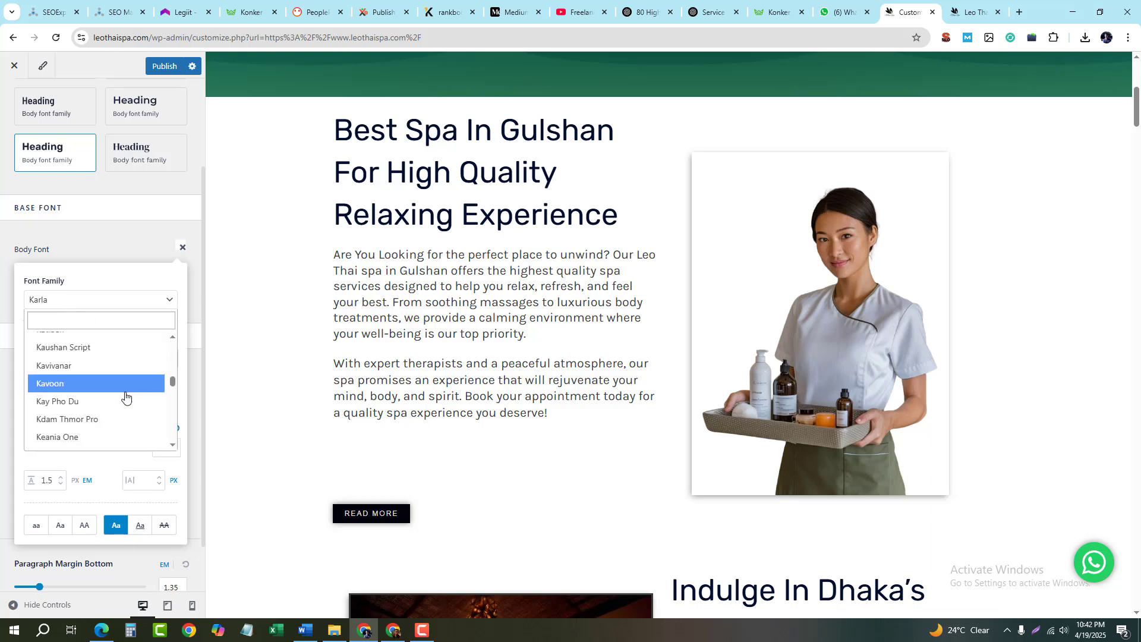
drag(172, 381, 187, 351)
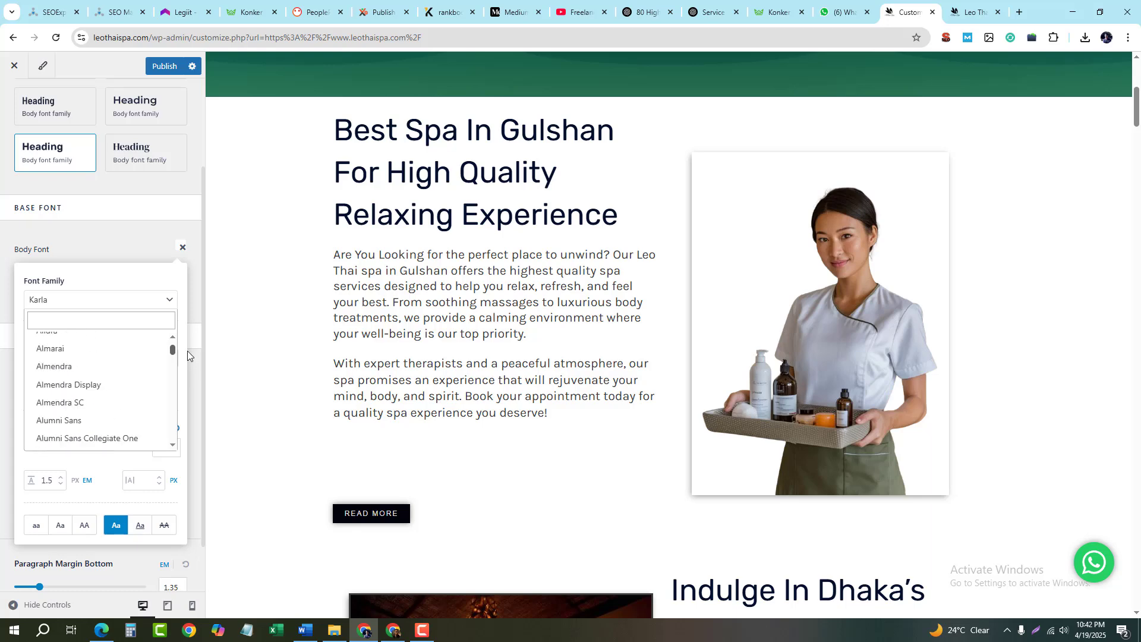
scroll(92, 398, up, 10)
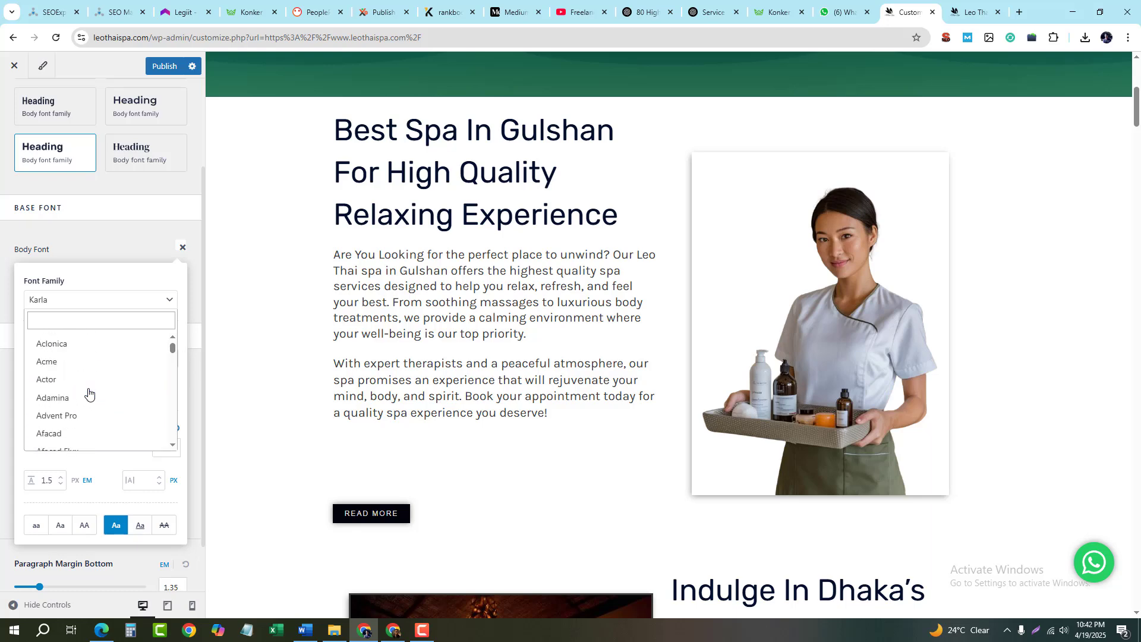
scroll(84, 388, up, 2)
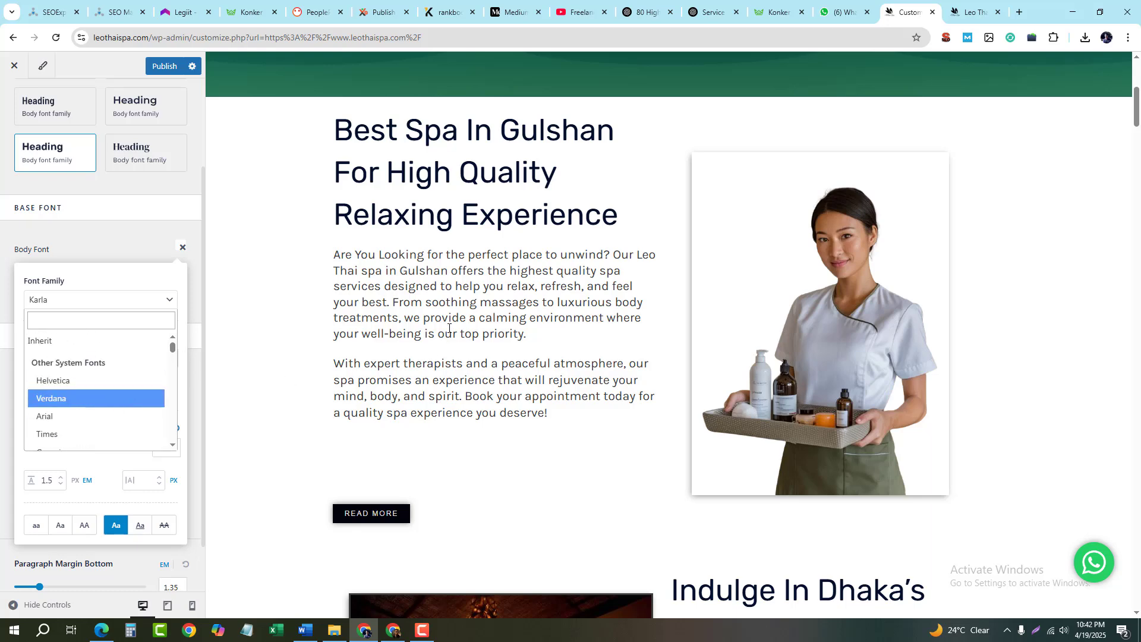
click(94, 398)
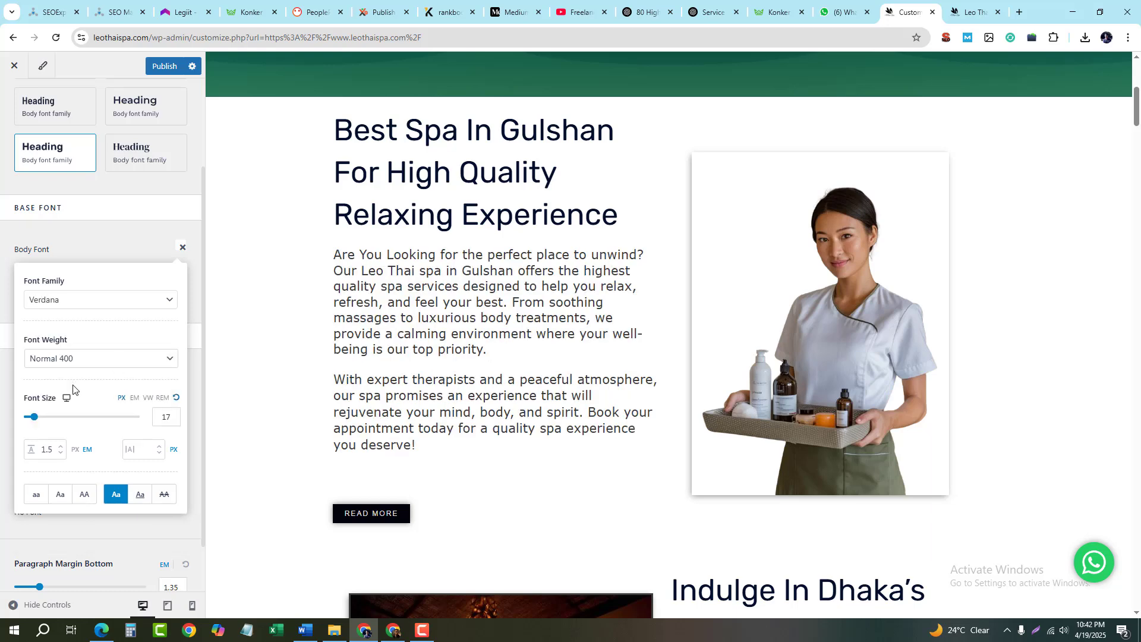
Set the body font family to Courier
click(97, 303)
scroll(94, 381, down, 2)
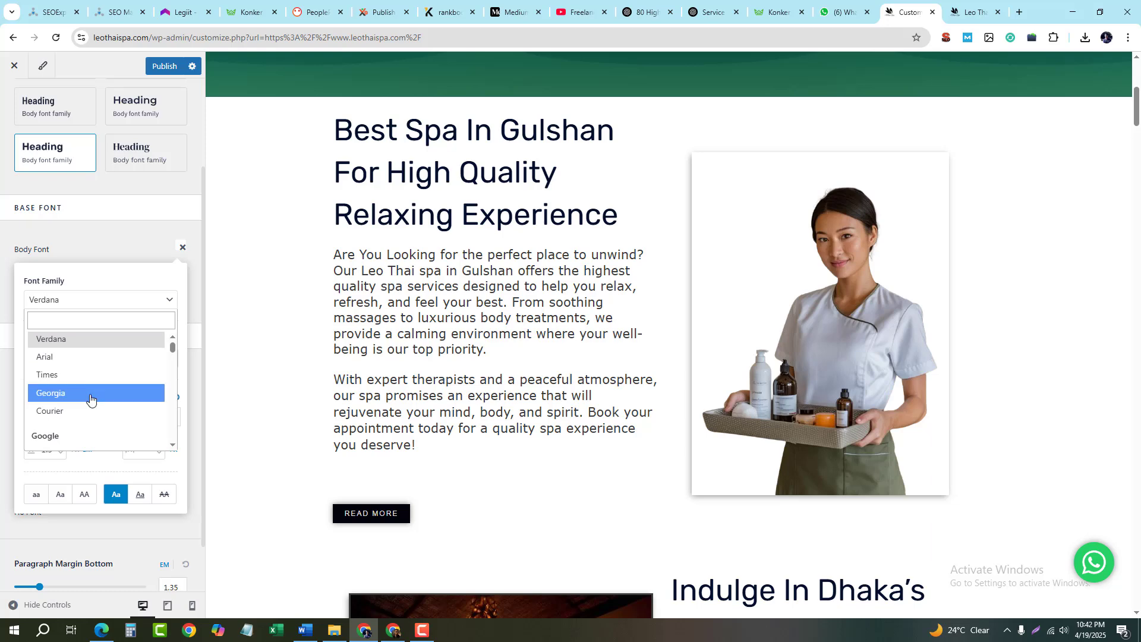
scroll(91, 399, down, 2)
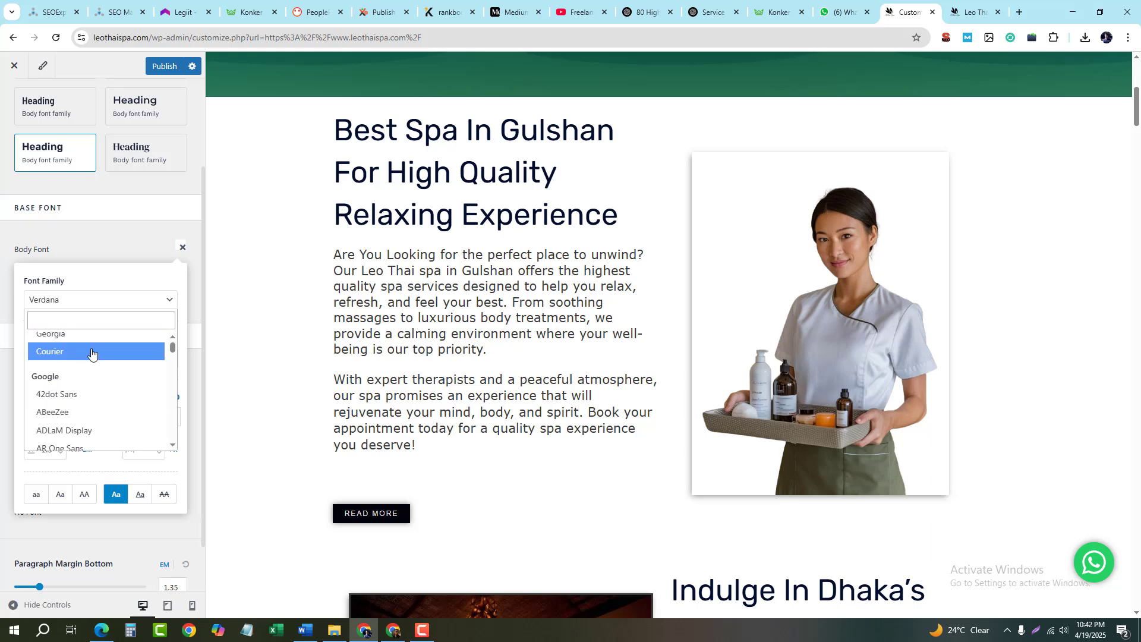
click(91, 352)
scroll(89, 386, up, 2)
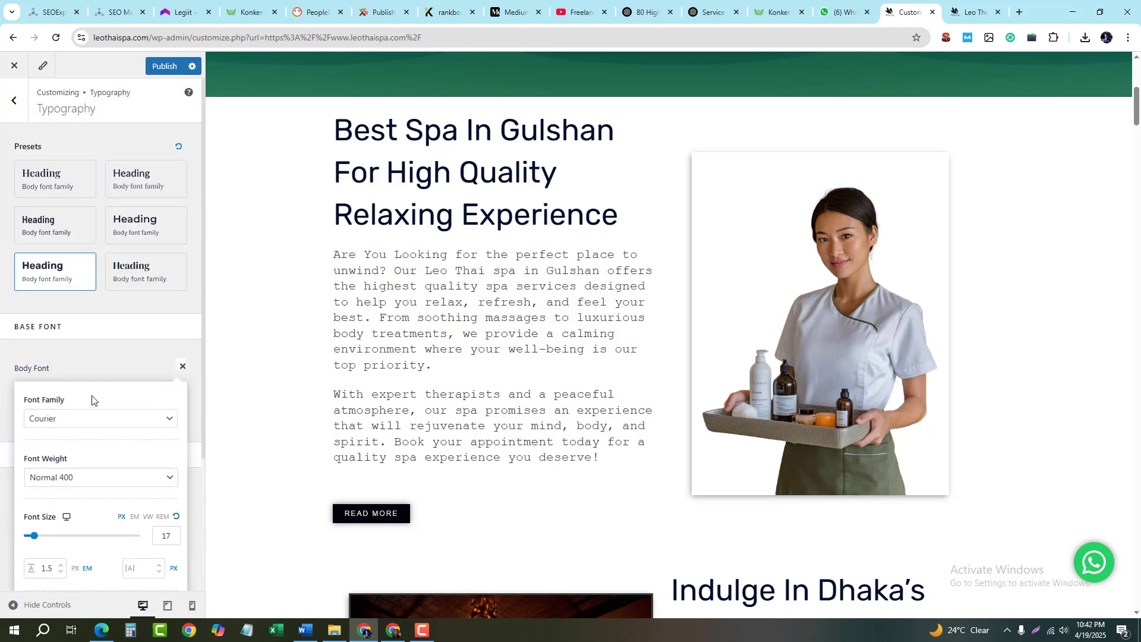
Set the body font family to Arial and review the paragraphs further down the page
click(95, 425)
text(ar)
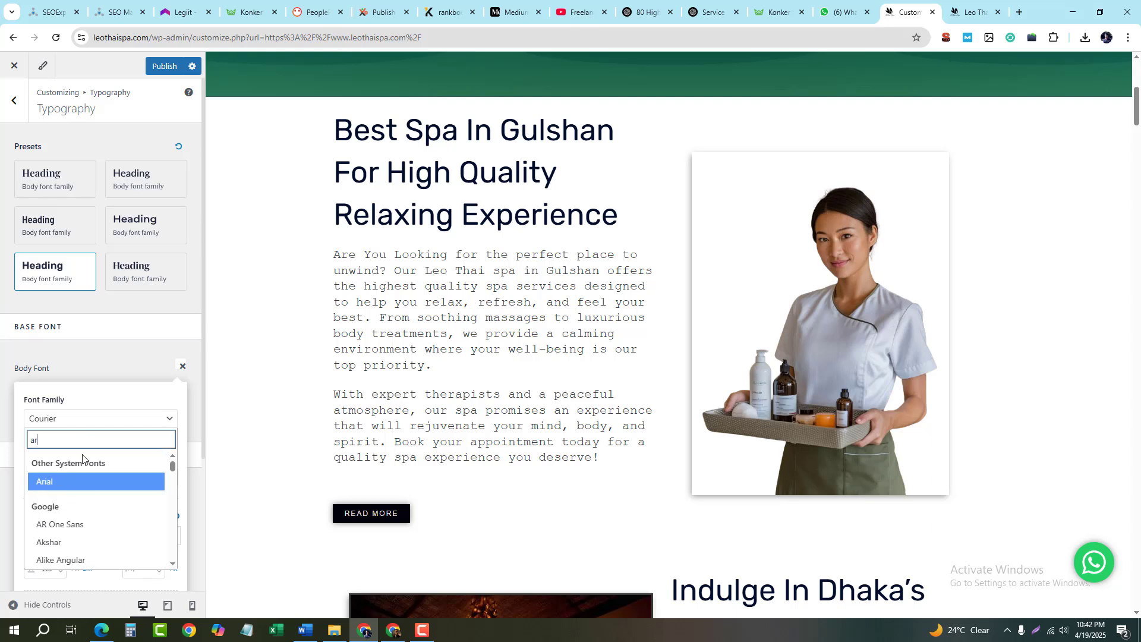
click(71, 484)
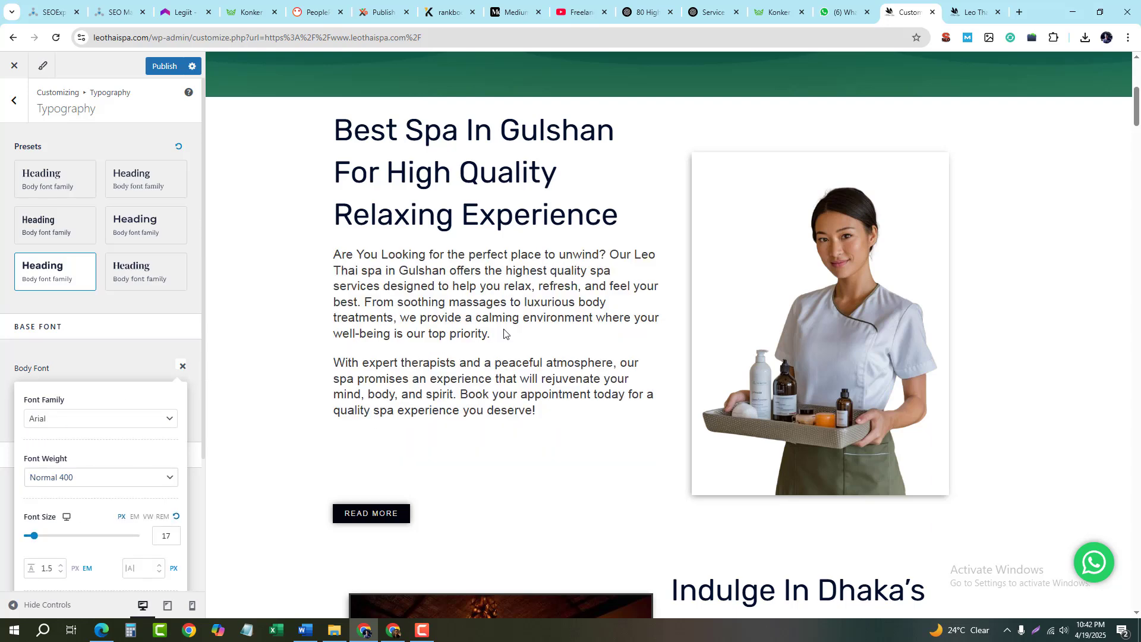
scroll(416, 327, down, 2)
scroll(593, 400, down, 2)
scroll(593, 399, down, 4)
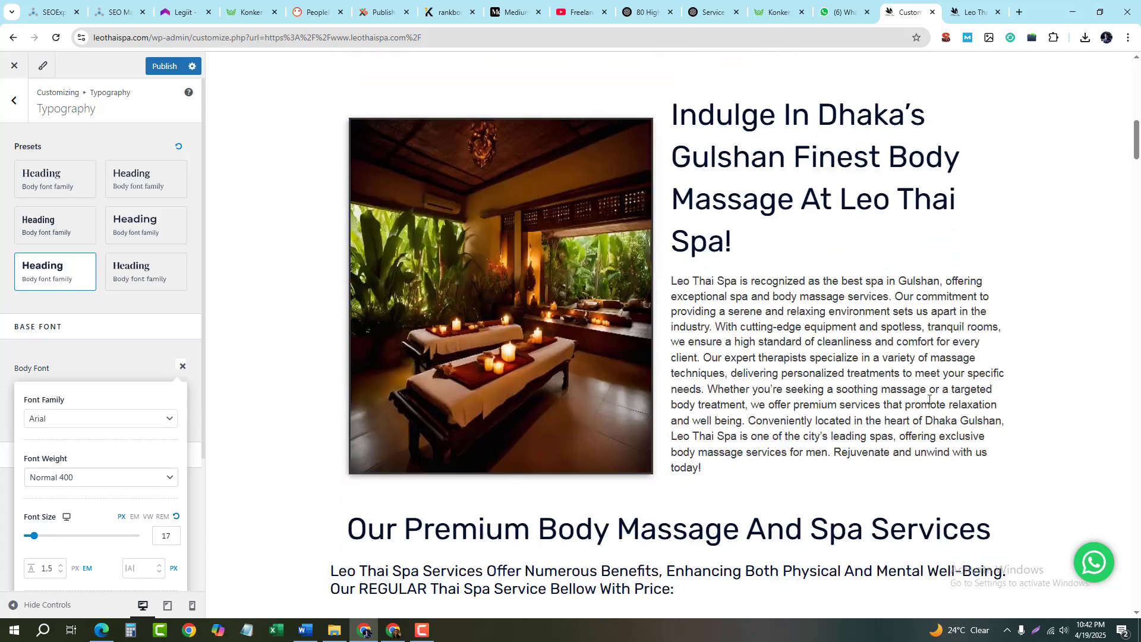
scroll(433, 247, up, 3)
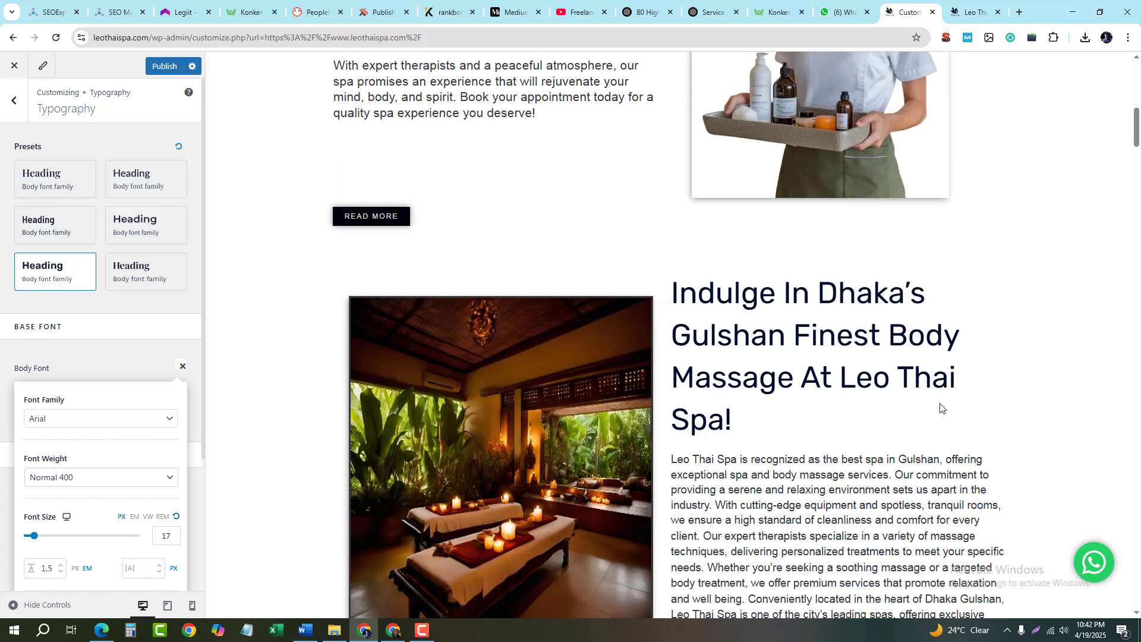
scroll(939, 408, down, 6)
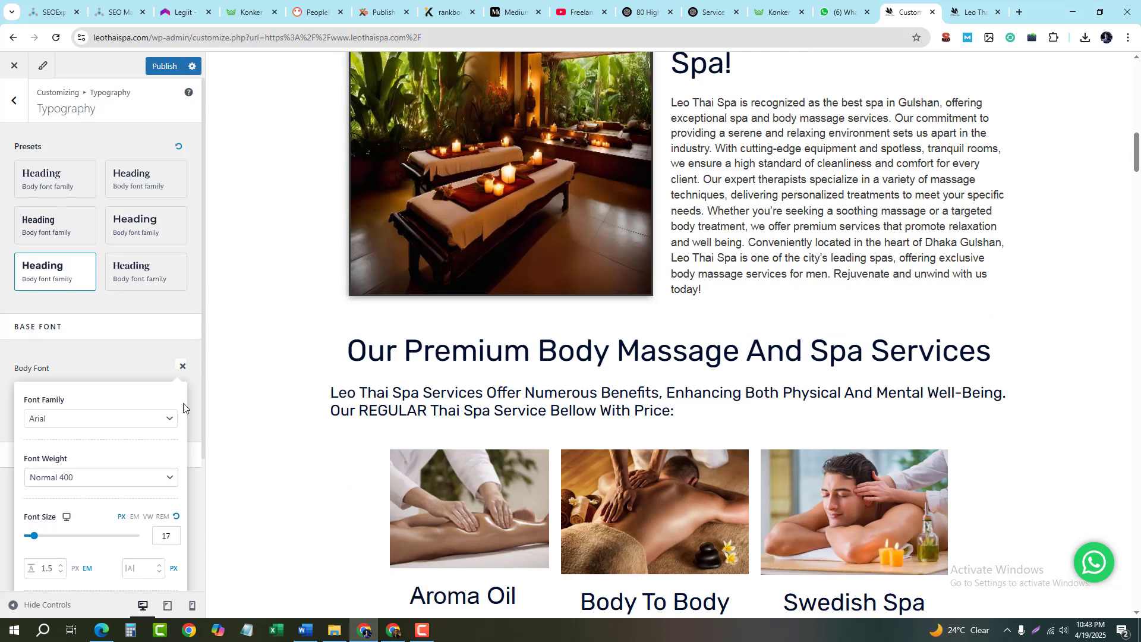
Set the body font family to Helvetica
click(102, 423)
click(87, 504)
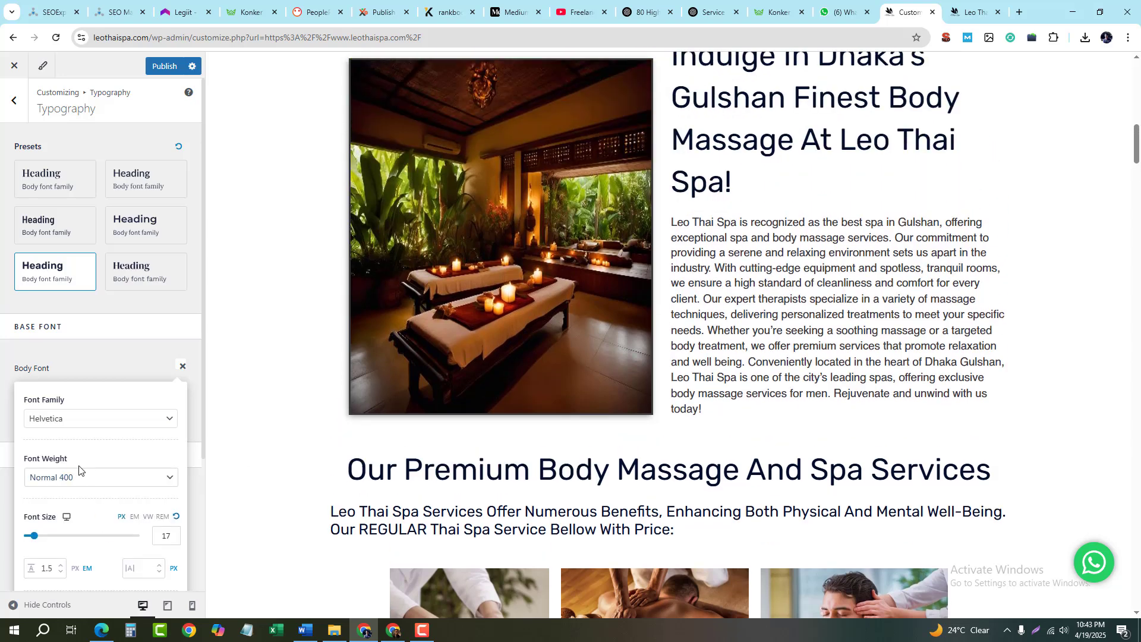
Set the body font family to 42dot Sans and review the paragraphs on the homepage
scroll(83, 428, down, 1)
click(93, 360)
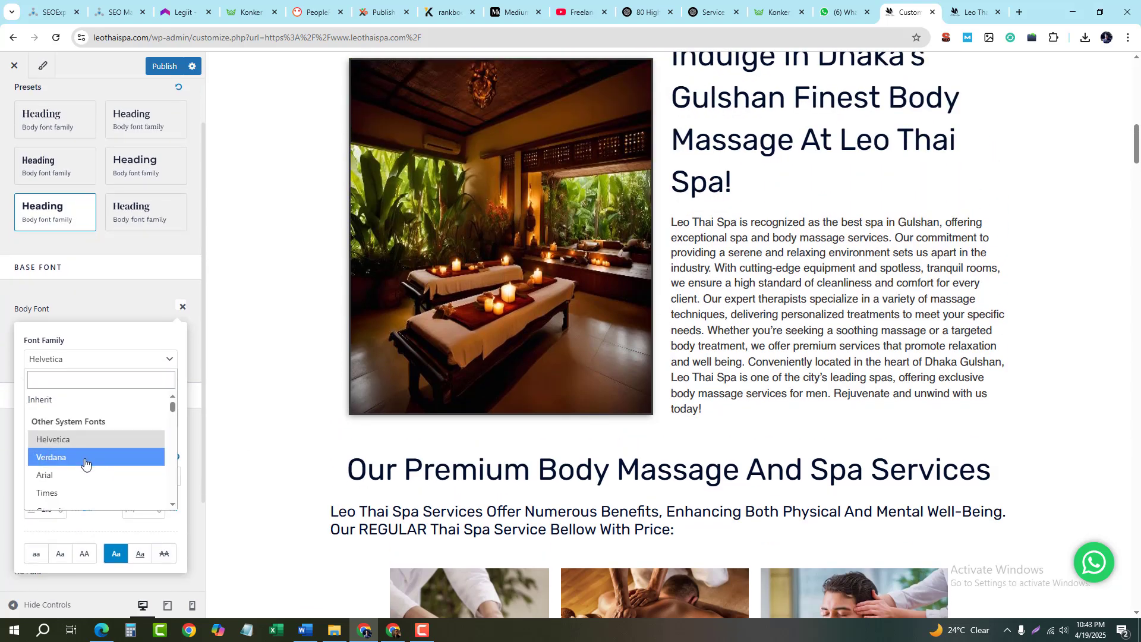
scroll(86, 460, down, 2)
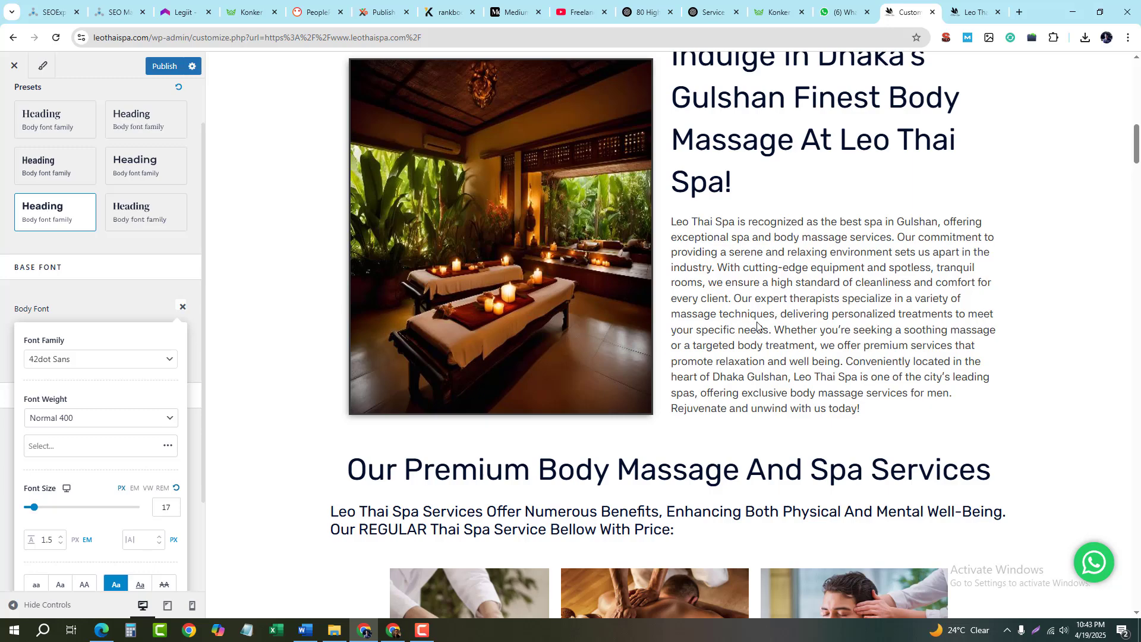
scroll(244, 410, up, 8)
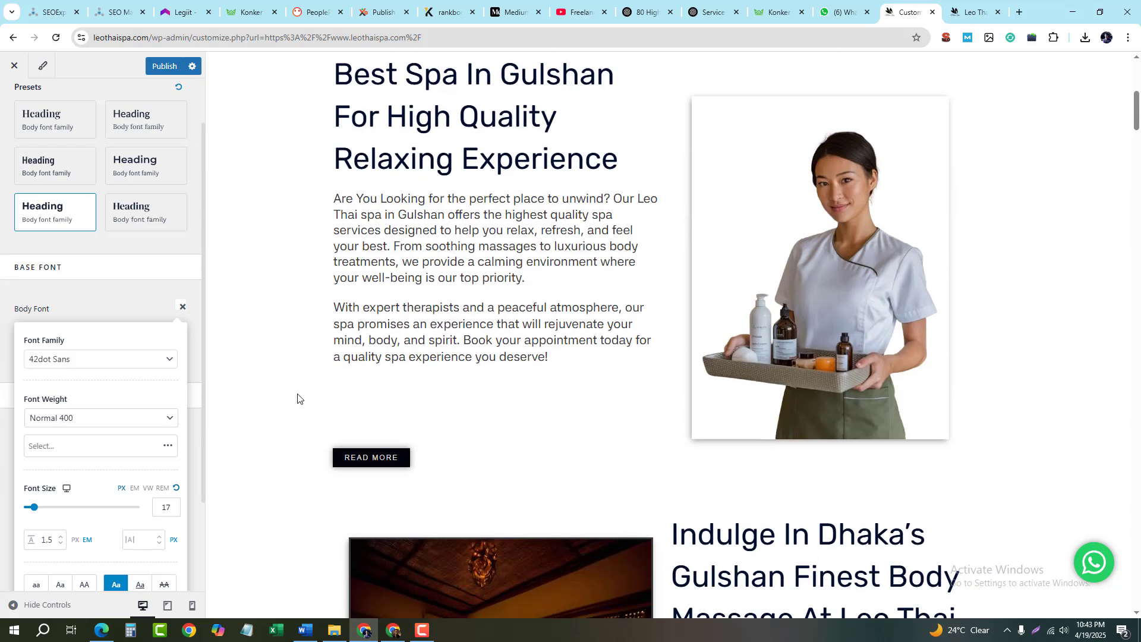
Search the body font family list for "ka" and close the body font settings
click(88, 361)
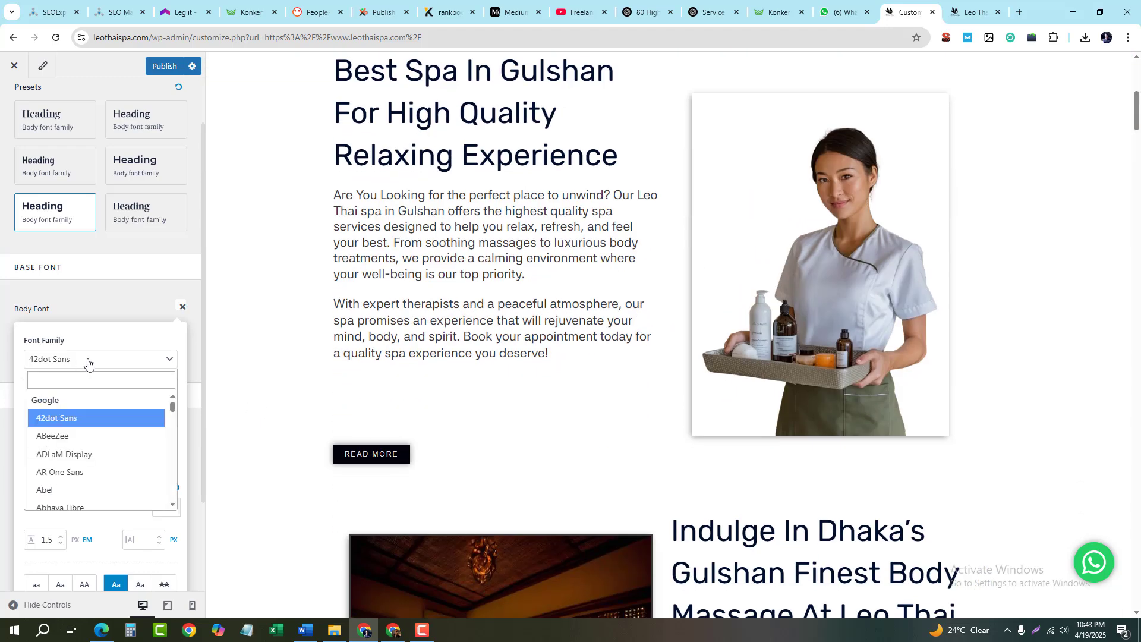
click(76, 381)
text(ka)
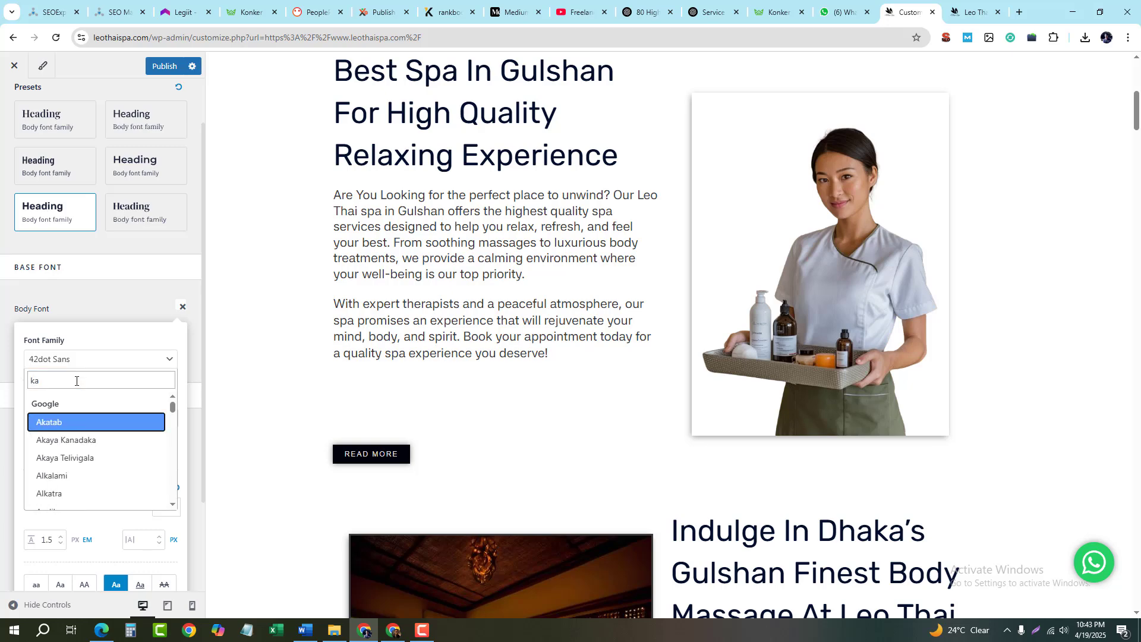
click(156, 311)
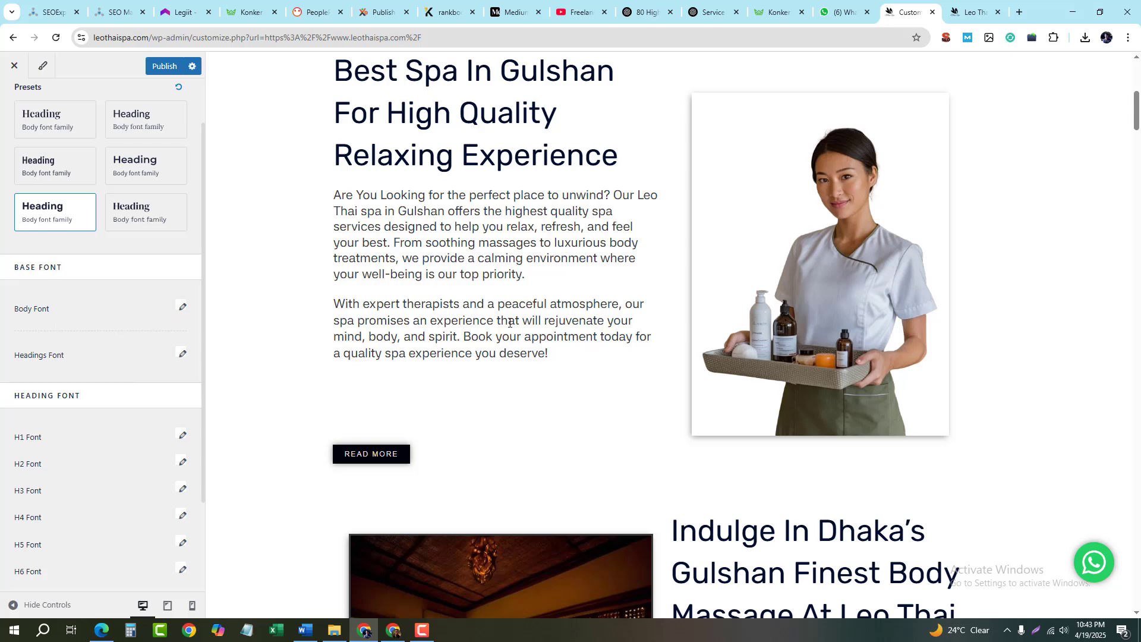
Set the body font family to Arial and review the first homepage section
click(182, 307)
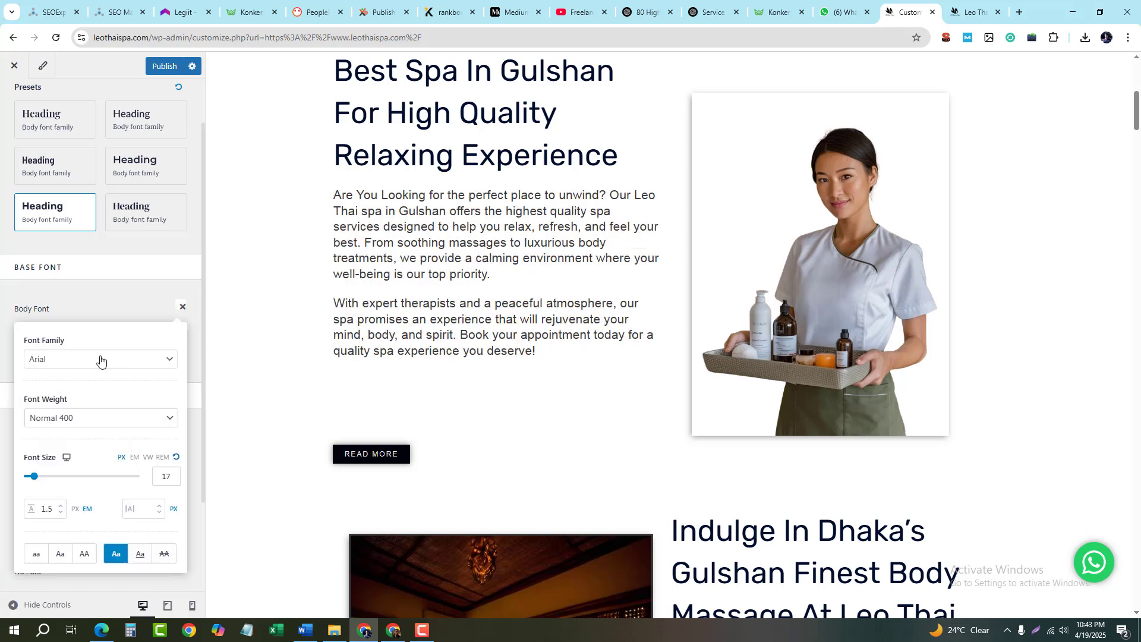
click(156, 321)
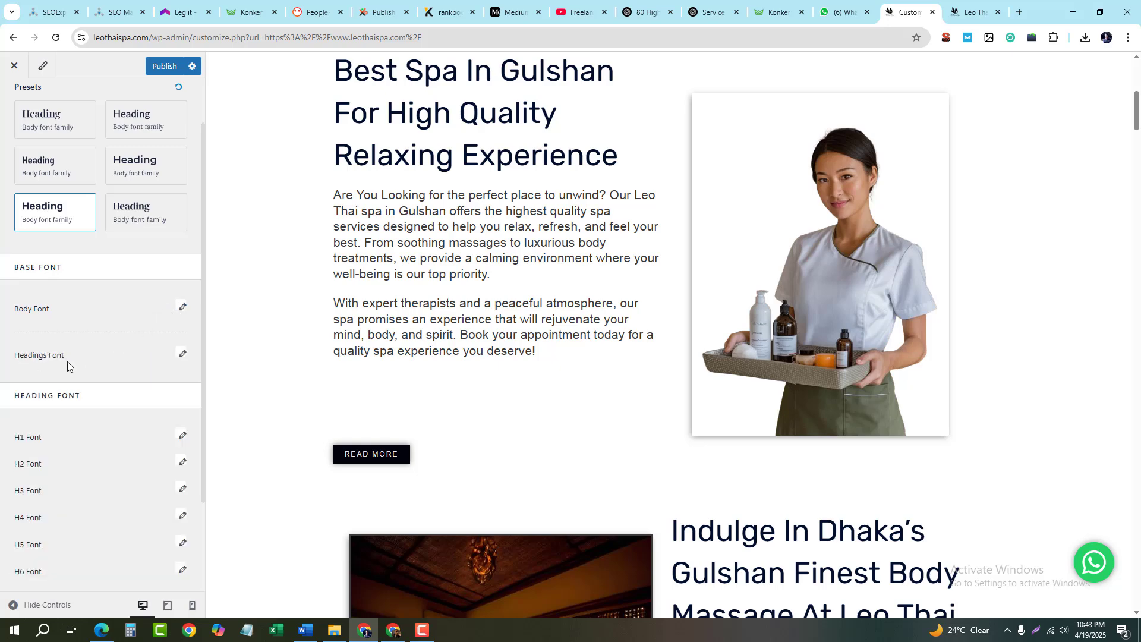
scroll(362, 333, up, 3)
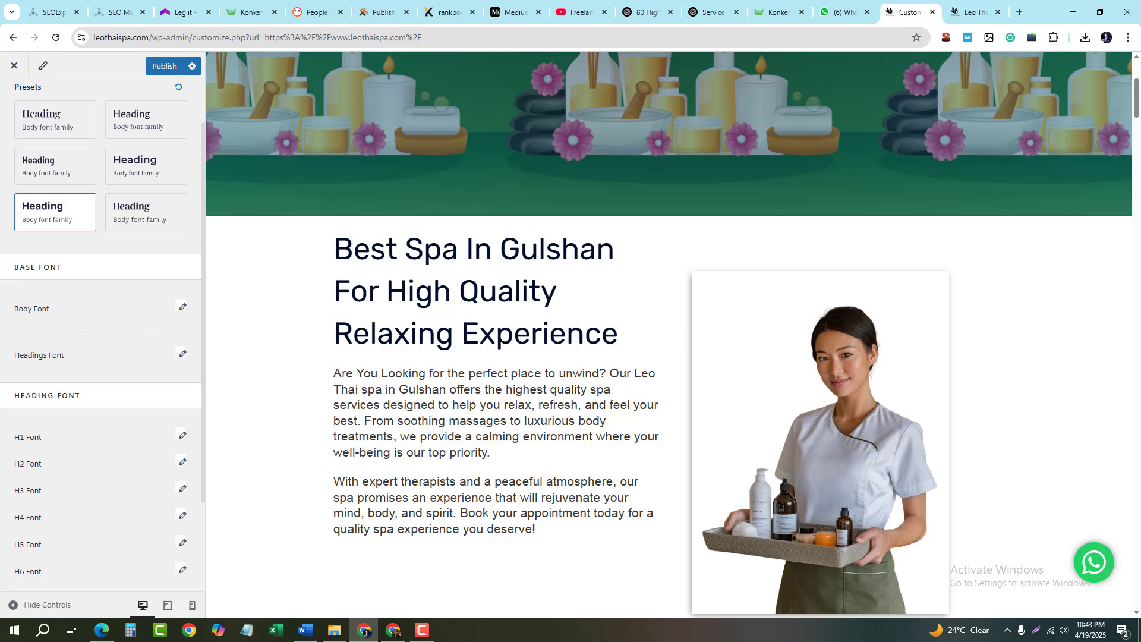
scroll(535, 315, down, 1)
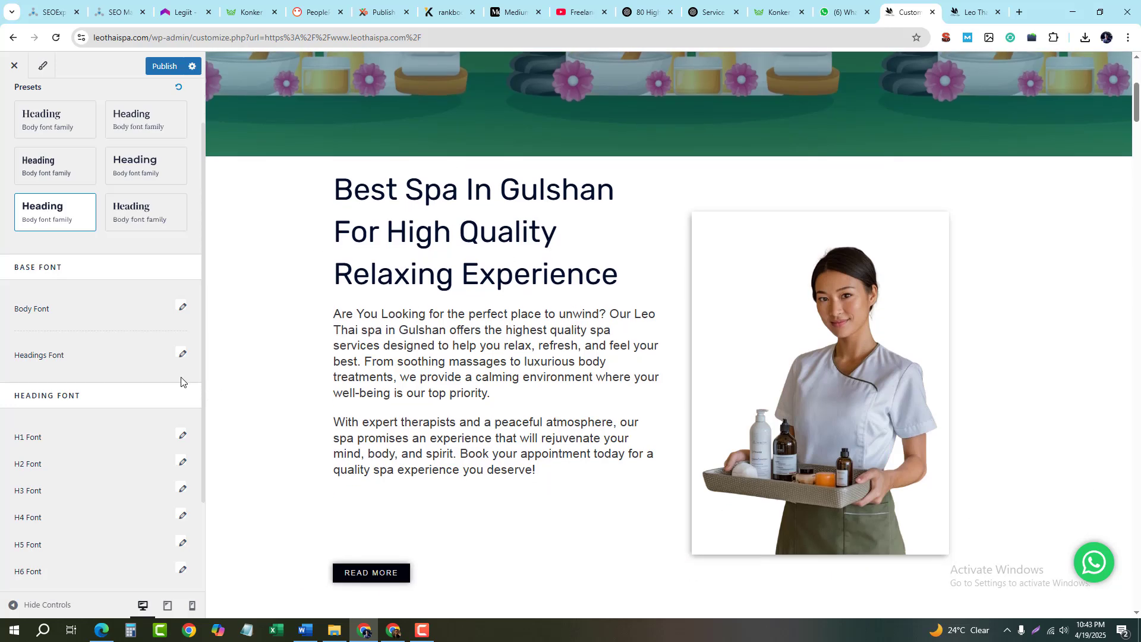
Examine the Headings Font settings and the list of individual H1 to H6 heading fonts
click(182, 356)
scroll(112, 452, down, 2)
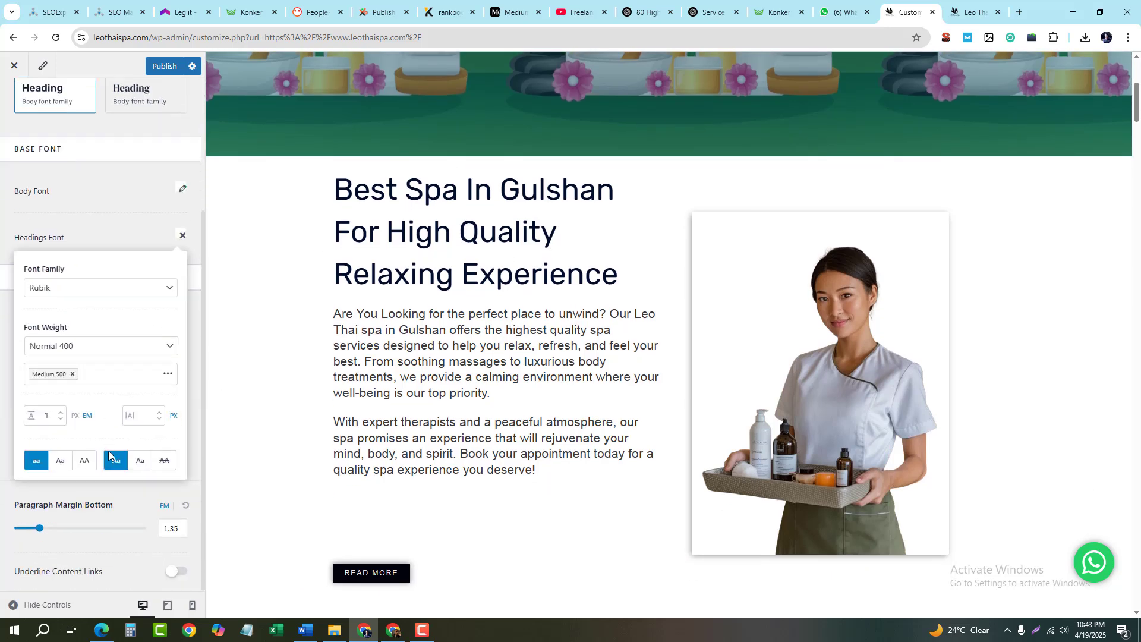
scroll(107, 398, up, 3)
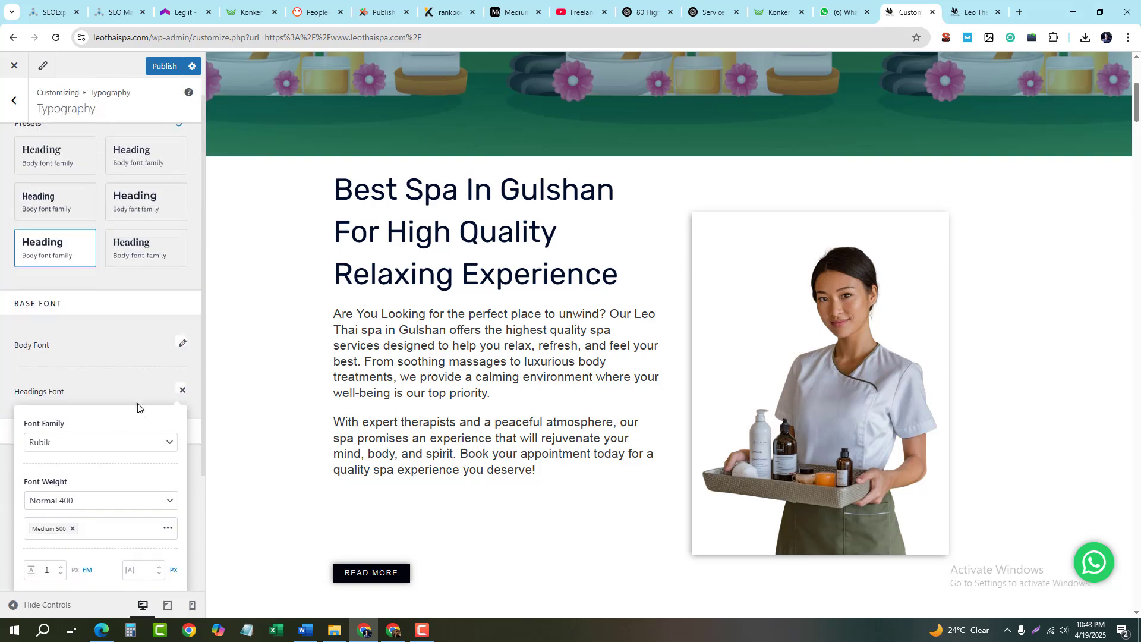
click(132, 342)
scroll(148, 369, down, 1)
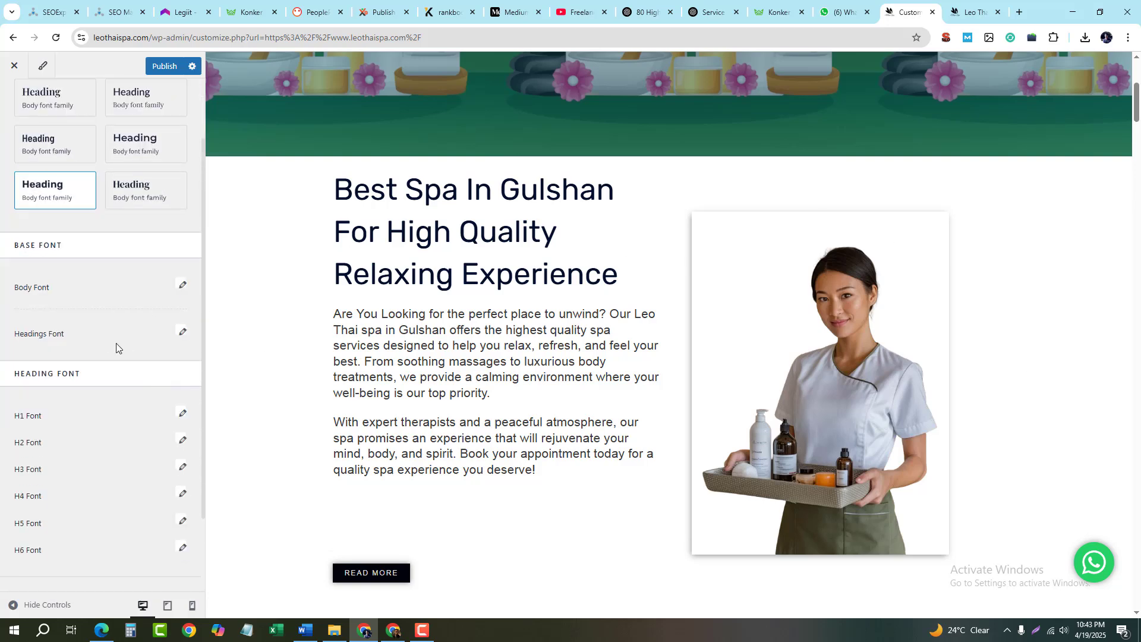
scroll(113, 326, down, 2)
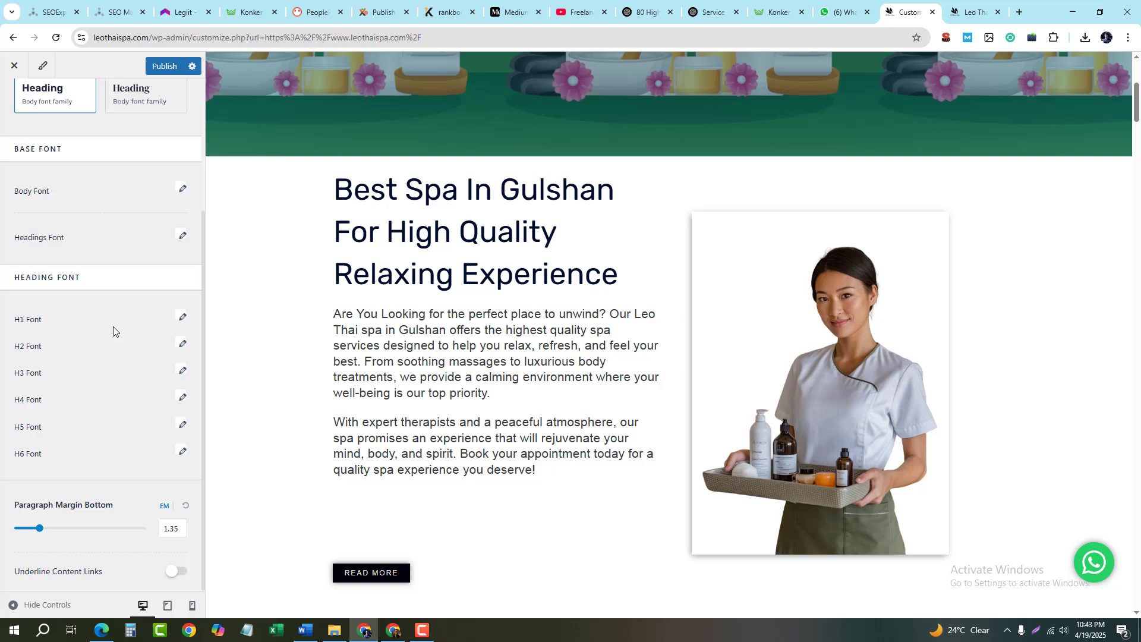
Try the underline decoration on the headings font, then restore it to no decoration
click(183, 238)
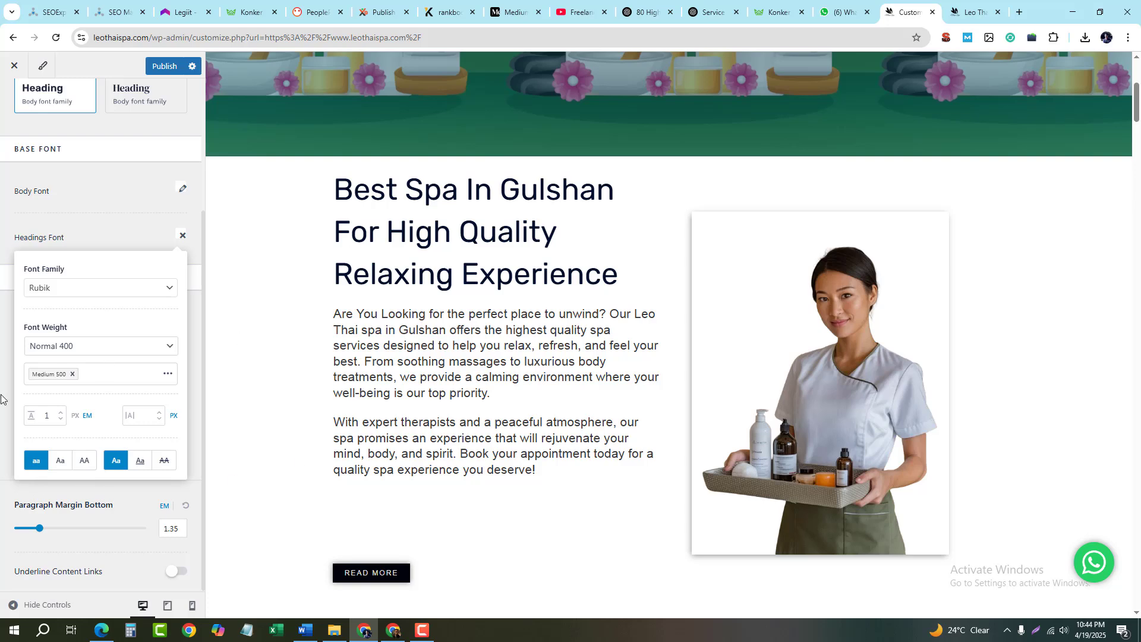
click(136, 468)
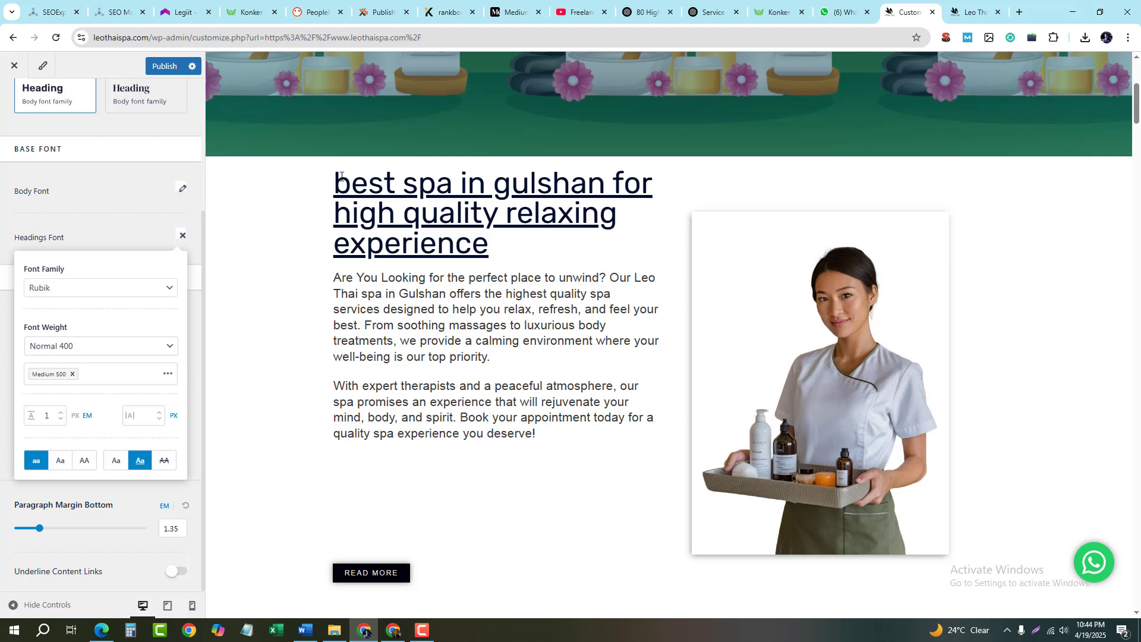
click(117, 466)
click(140, 462)
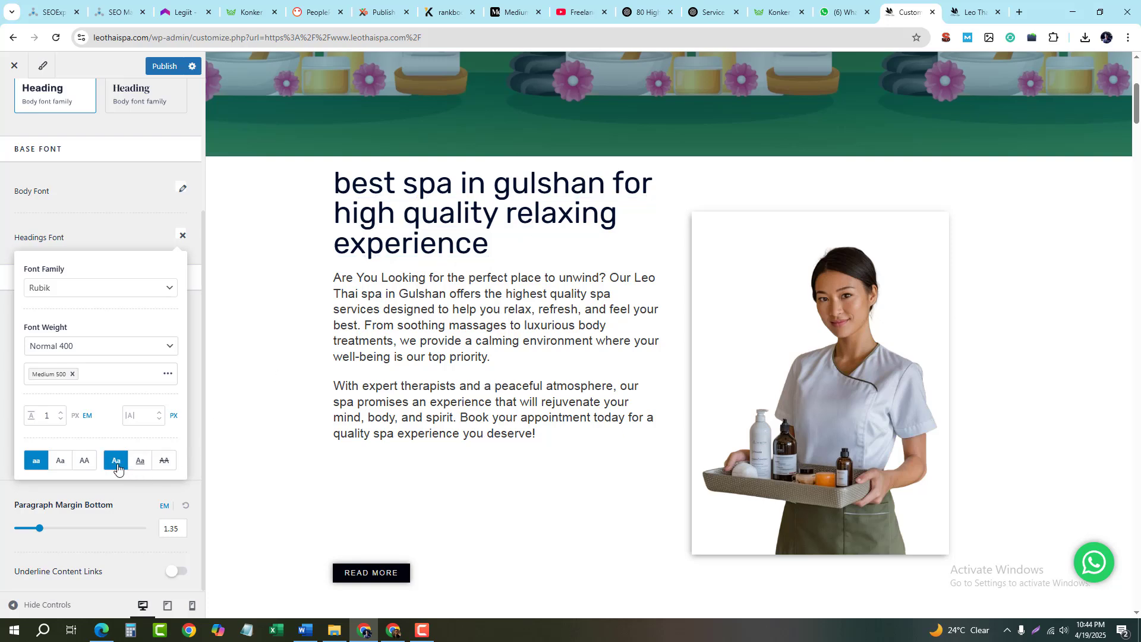
Set the headings font's text transform to capitalize and close its settings
click(67, 461)
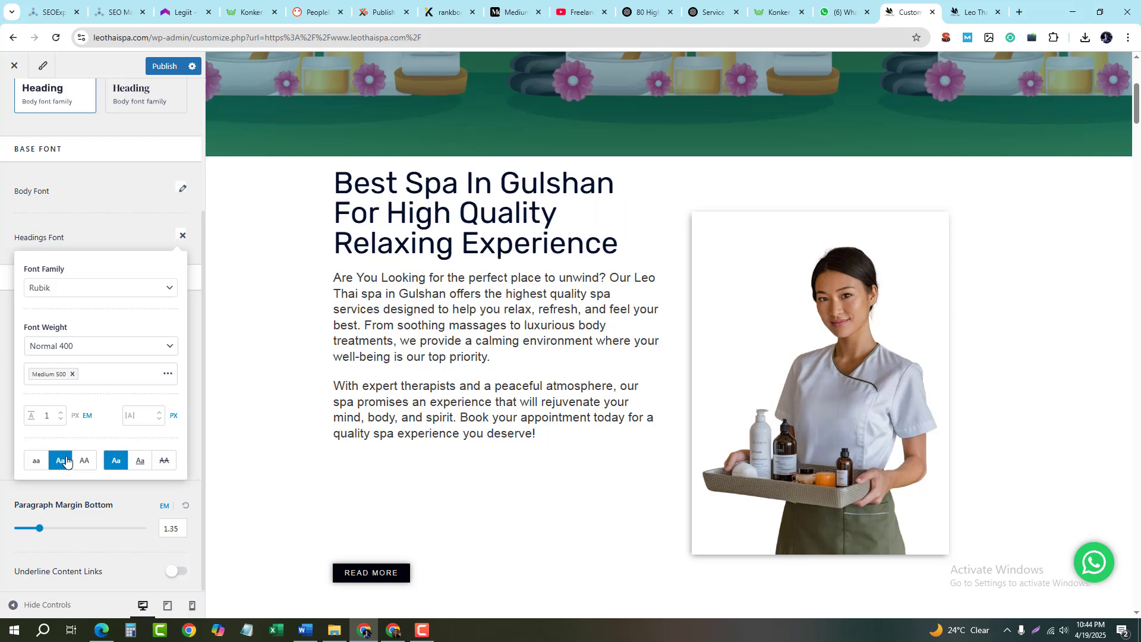
click(45, 467)
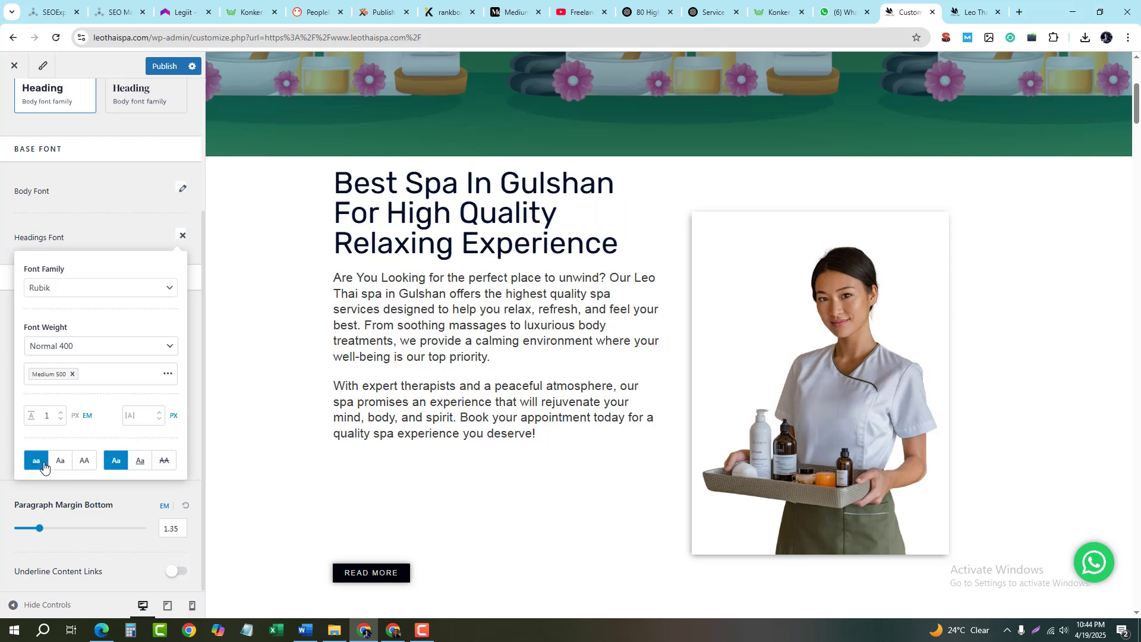
click(66, 466)
click(128, 466)
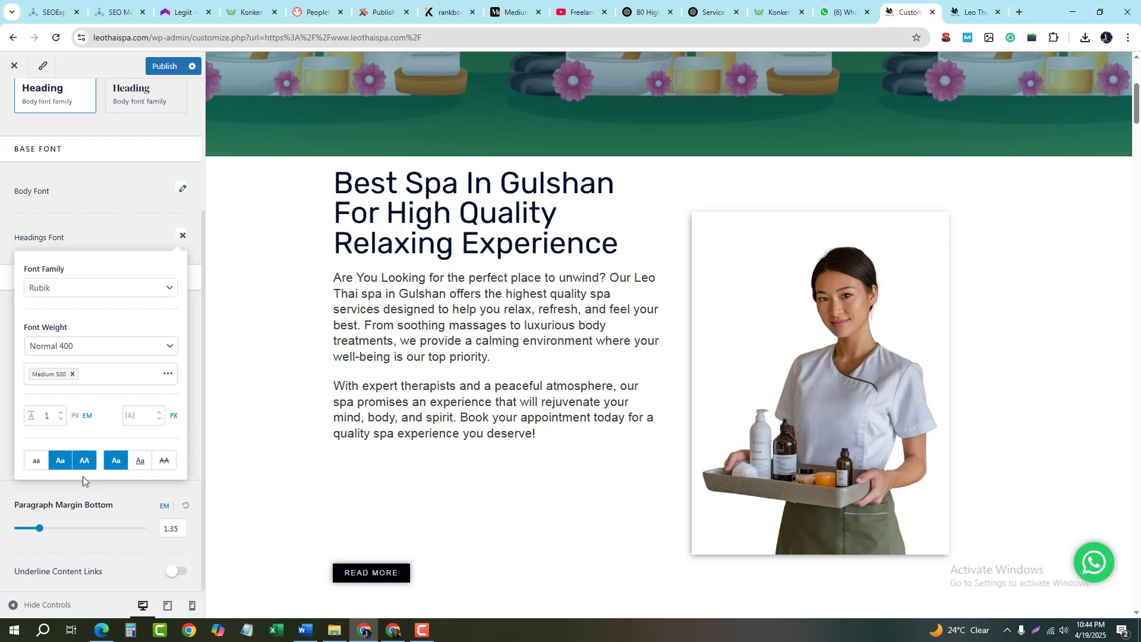
click(182, 235)
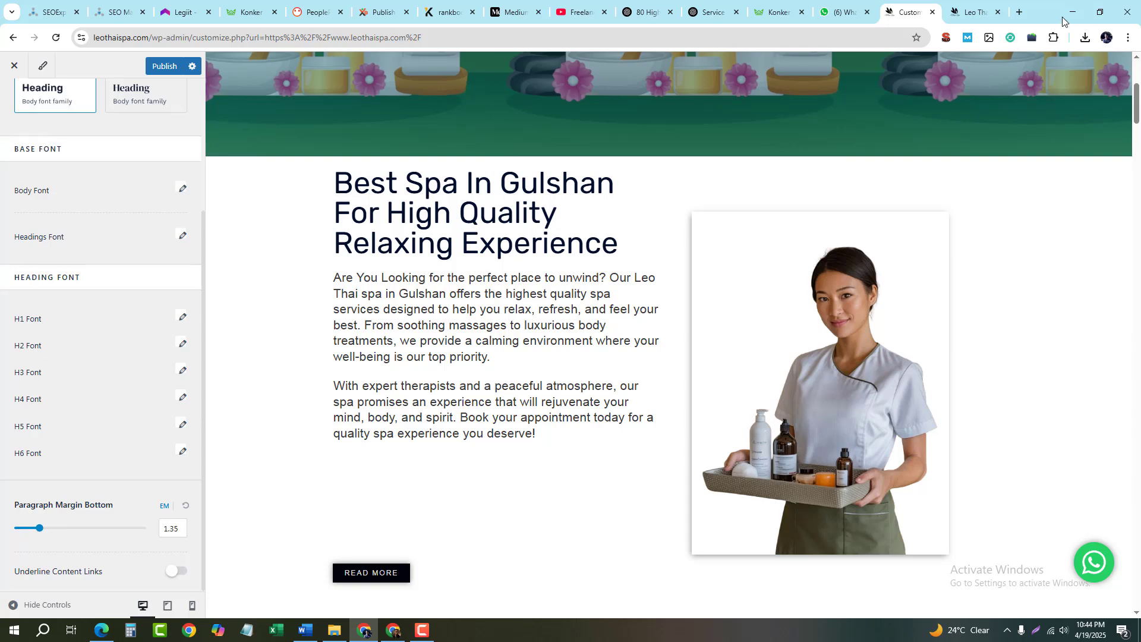
Switch to the live site and examine the post titles and excerpts on the Blog Post category page
click(969, 9)
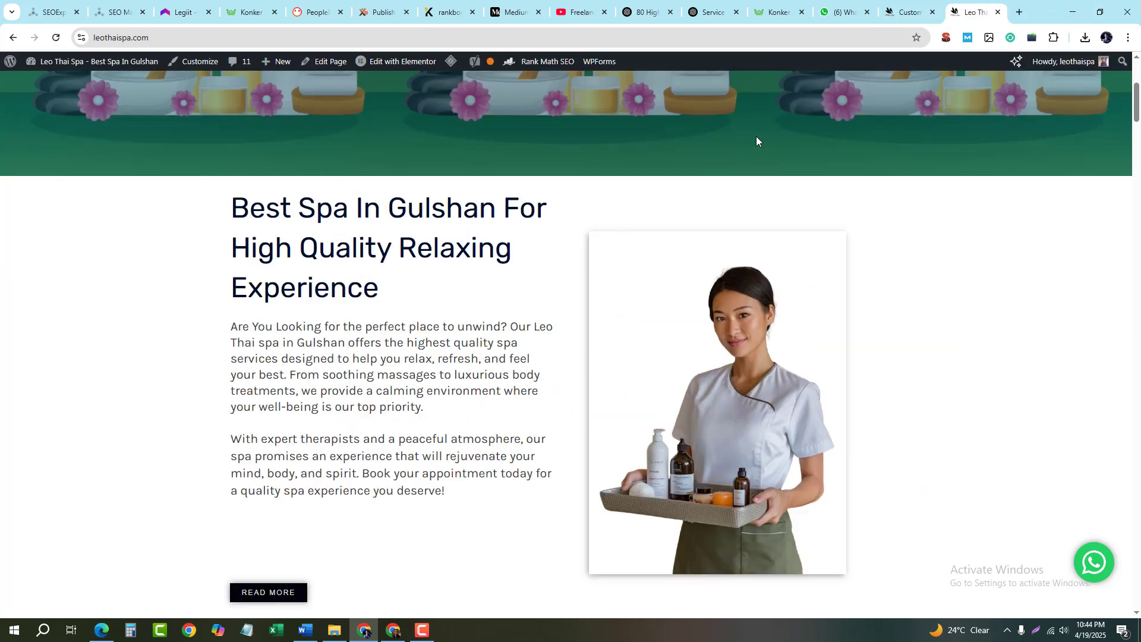
scroll(660, 164, up, 5)
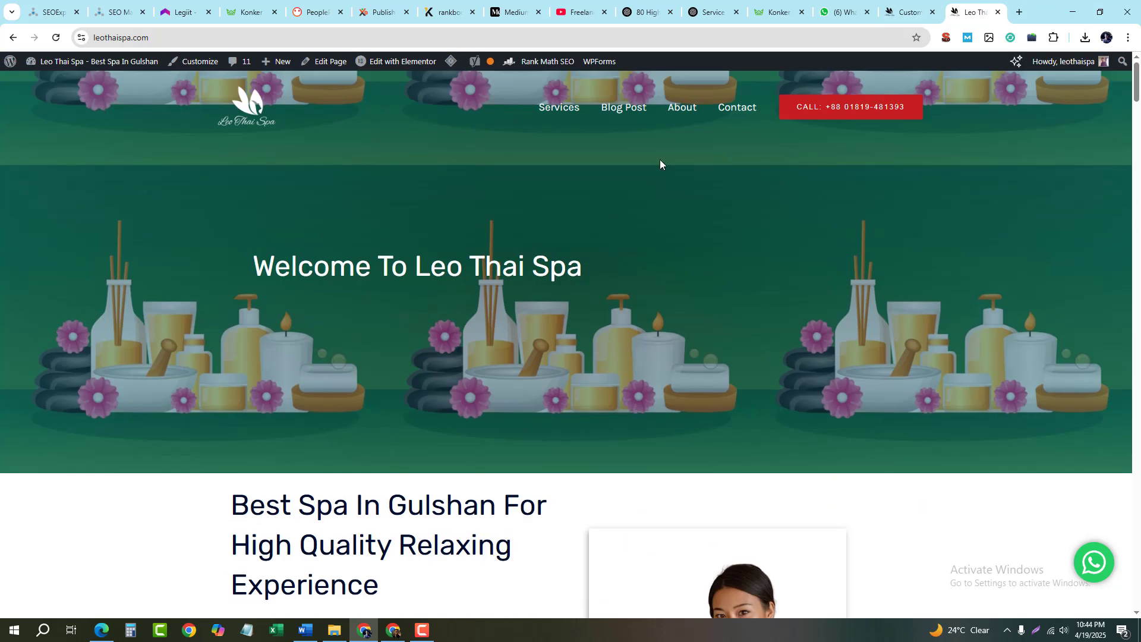
click(631, 116)
scroll(550, 407, down, 3)
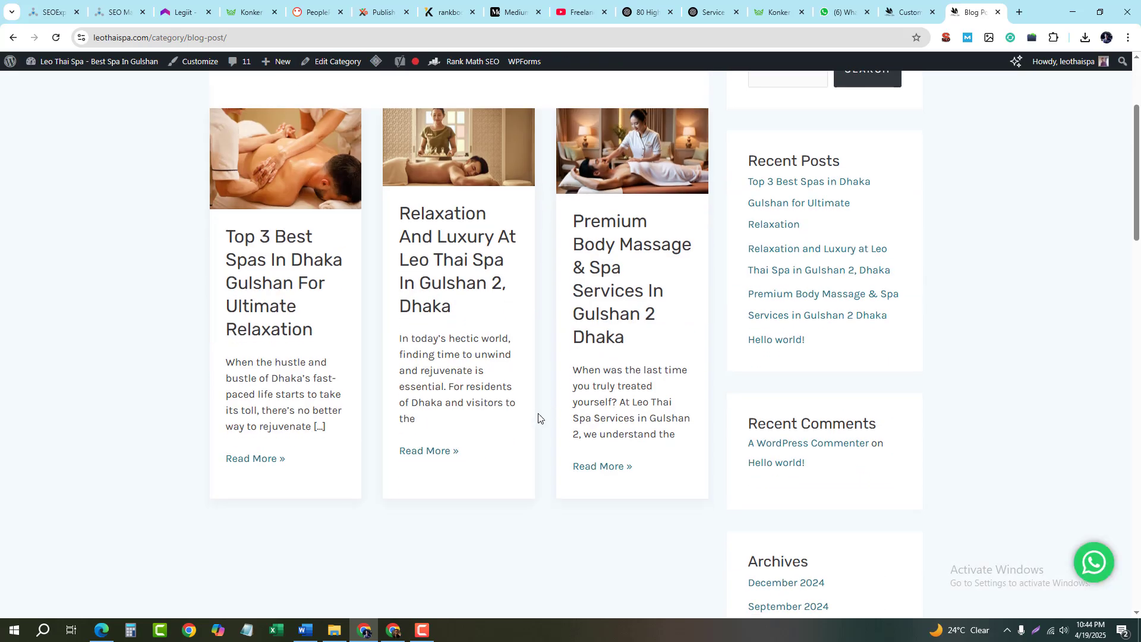
scroll(487, 357, up, 3)
scroll(686, 333, down, 4)
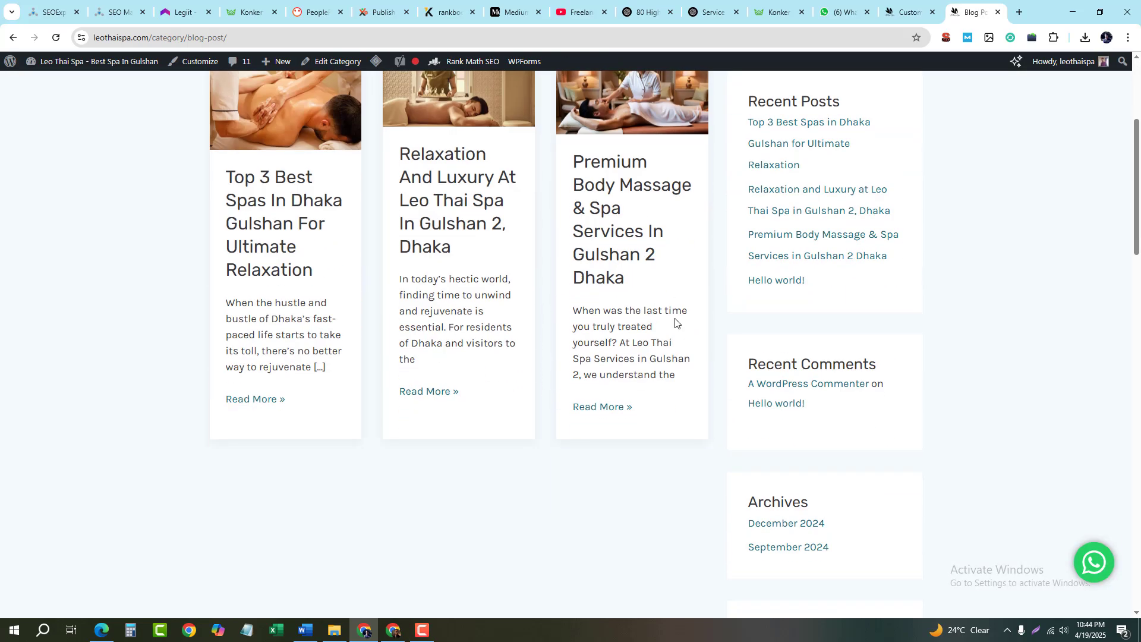
scroll(628, 324, up, 3)
scroll(559, 325, down, 4)
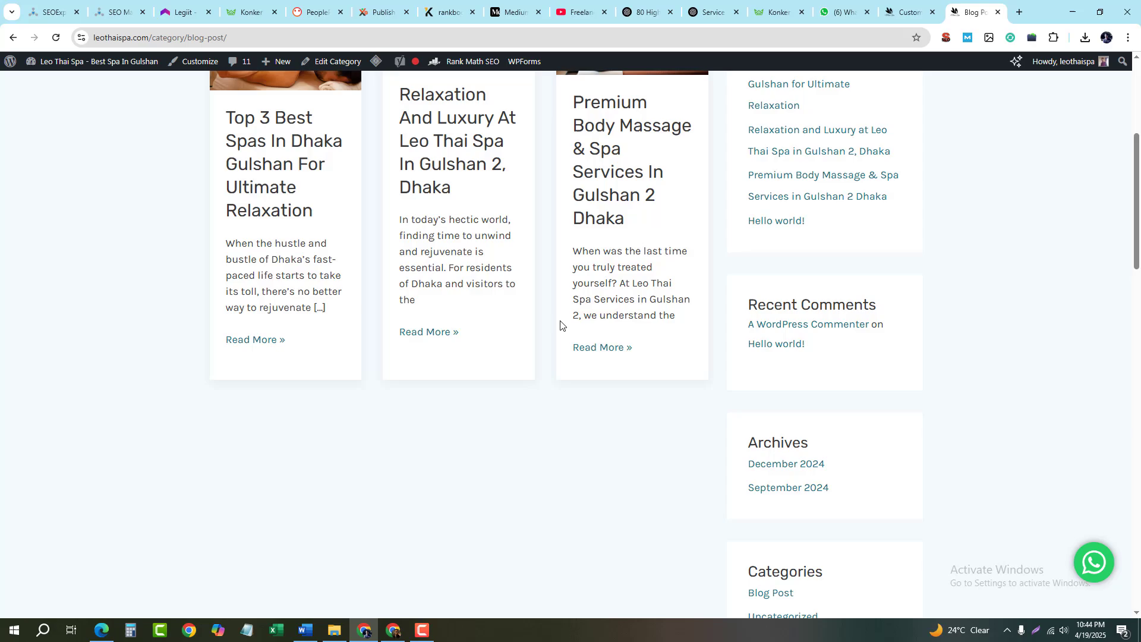
Open the "Relaxation And Luxury At Leo Thai Spa In Gulshan 2, Dhaka" post and examine its headings and paragraphs
click(450, 168)
scroll(664, 304, down, 4)
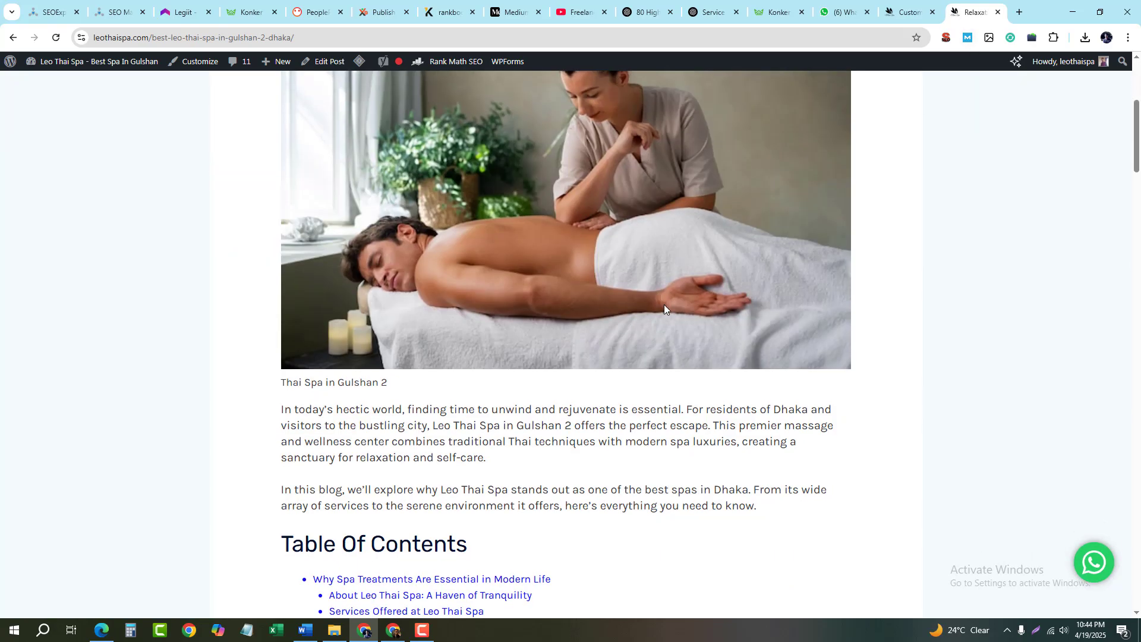
scroll(664, 305, down, 3)
scroll(392, 313, up, 8)
scroll(363, 357, down, 10)
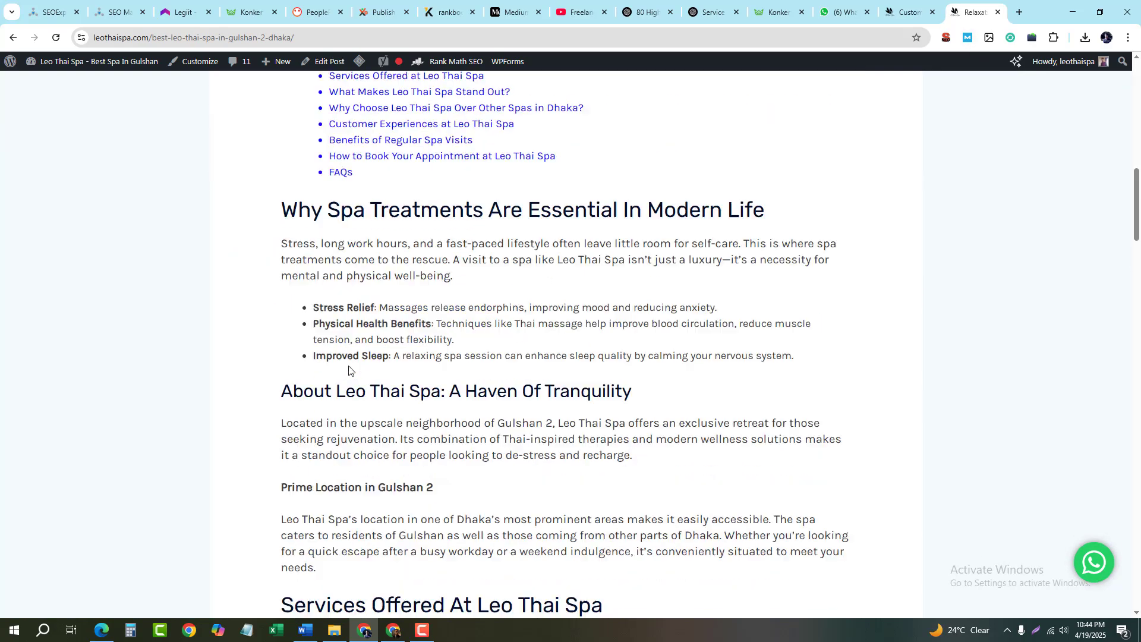
scroll(356, 375, down, 15)
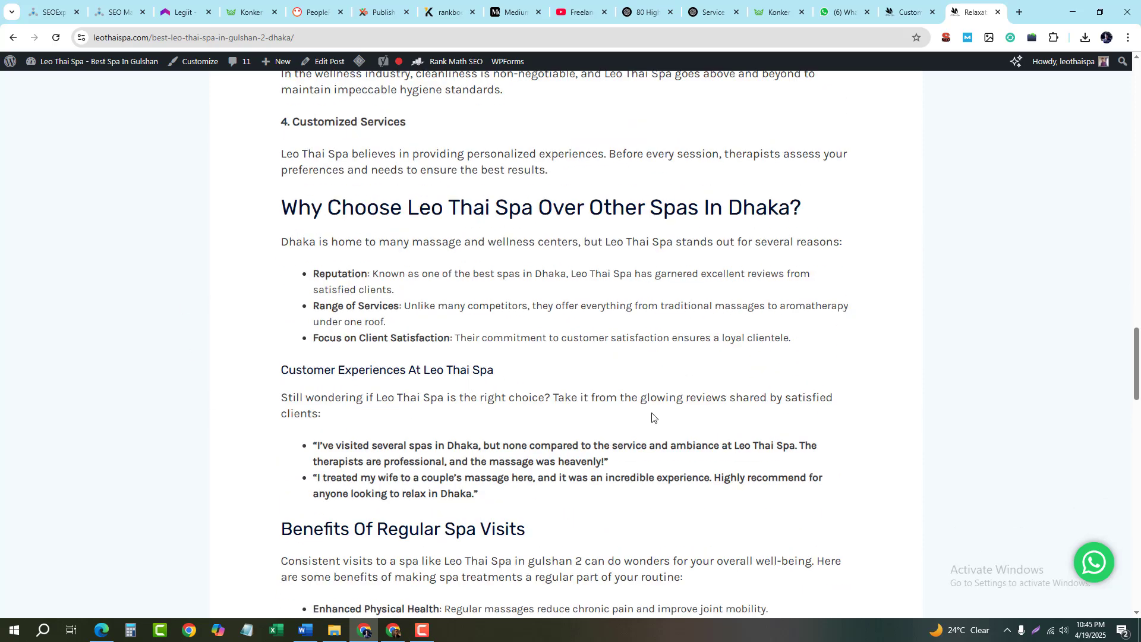
scroll(652, 417, down, 5)
Check the customizer preview briefly, then return to the blog post and examine its title, introduction and table of contents
key(ctrl+shift+Tab)
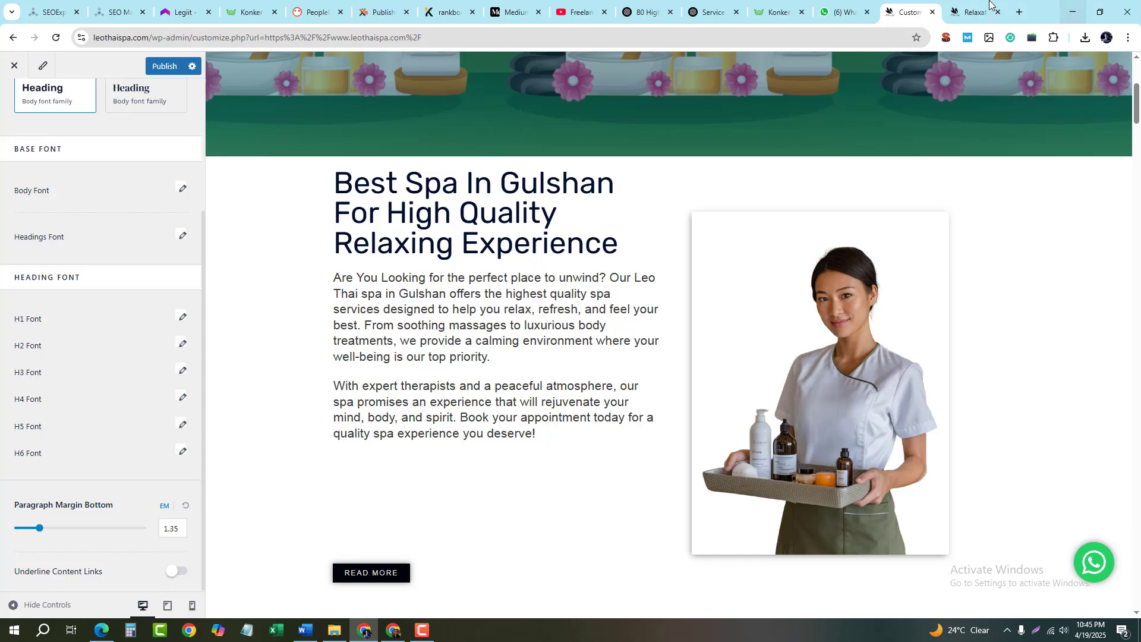
click(974, 12)
scroll(520, 469, up, 12)
scroll(520, 469, up, 15)
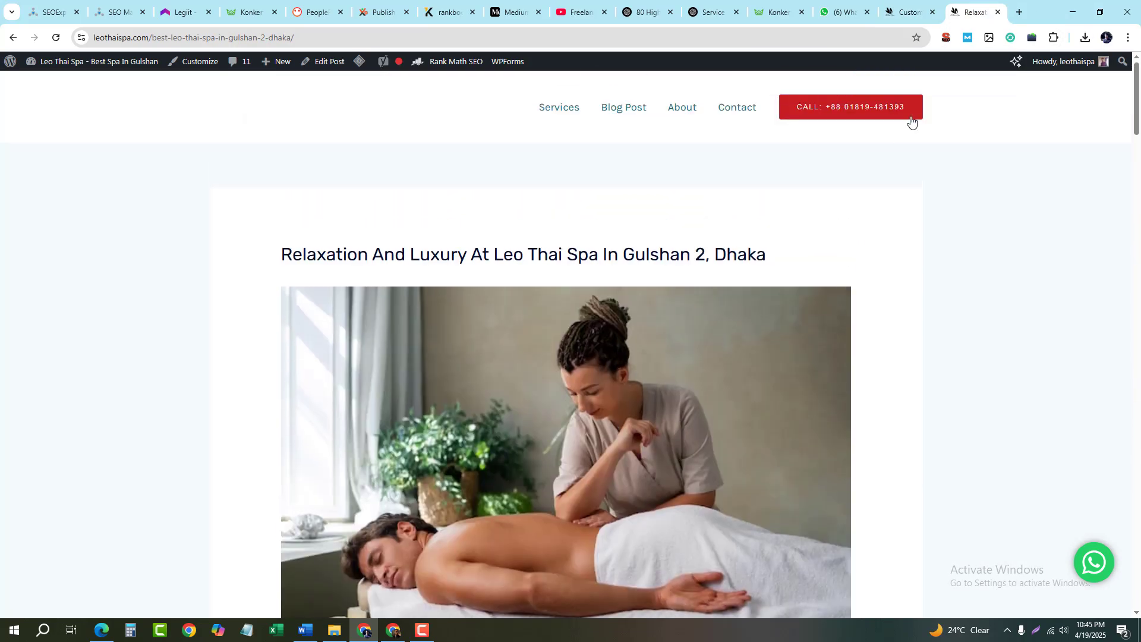
scroll(426, 321, down, 10)
scroll(443, 423, up, 5)
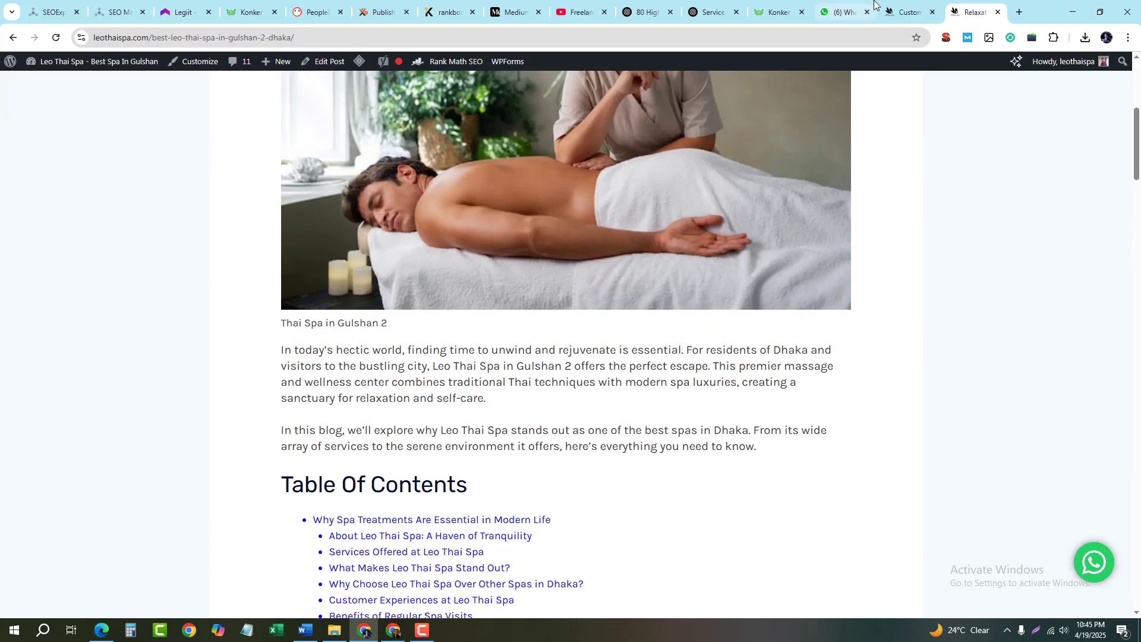
Return to the customizer and set the H1 font size to 46 px
click(909, 12)
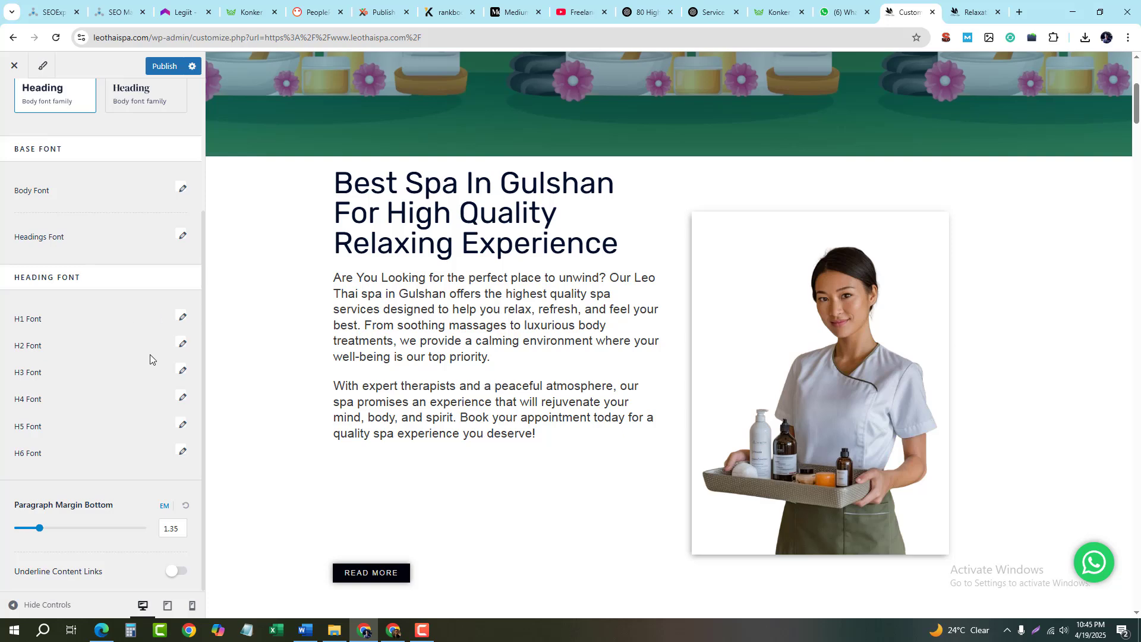
click(183, 318)
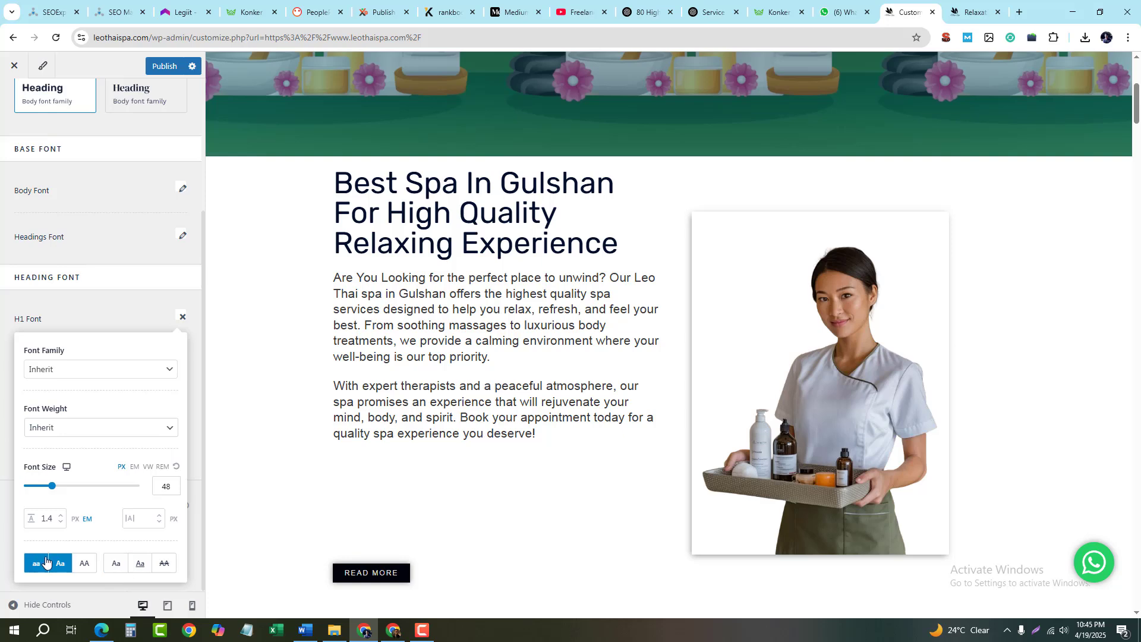
click(60, 488)
drag(59, 488, 55, 486)
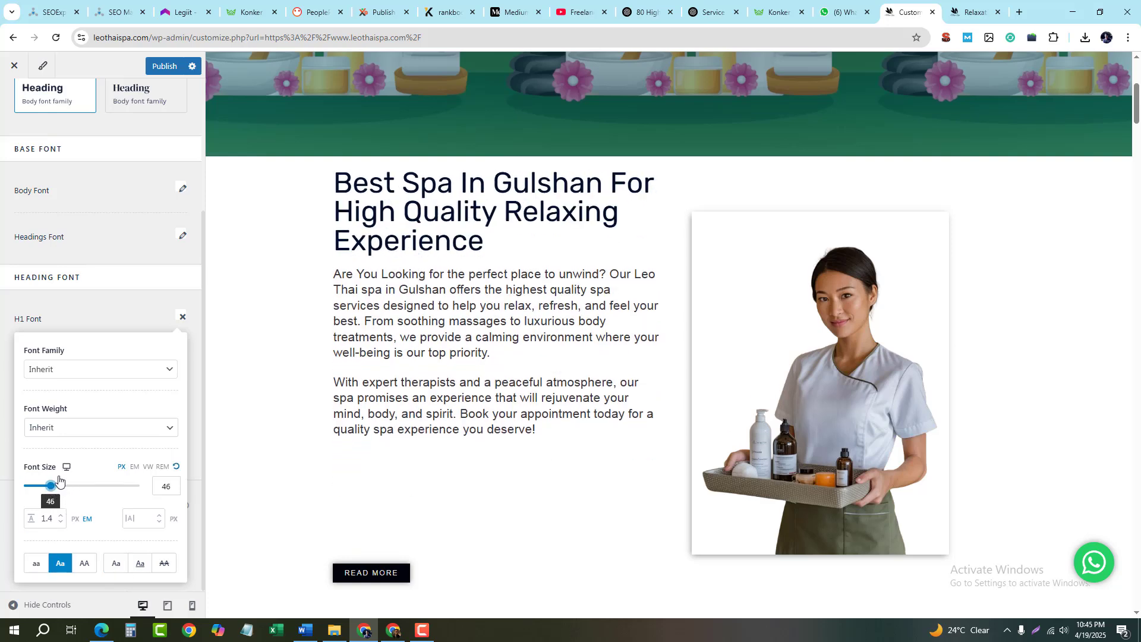
Look through the font families offered for the H1 font
click(59, 378)
scroll(68, 472, down, 2)
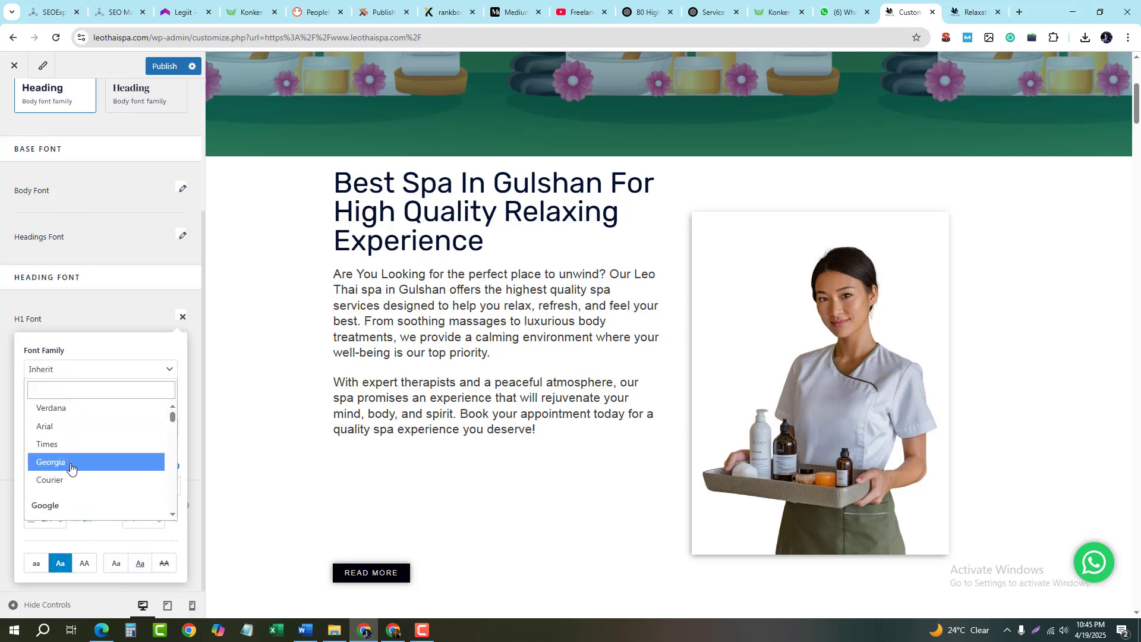
click(109, 351)
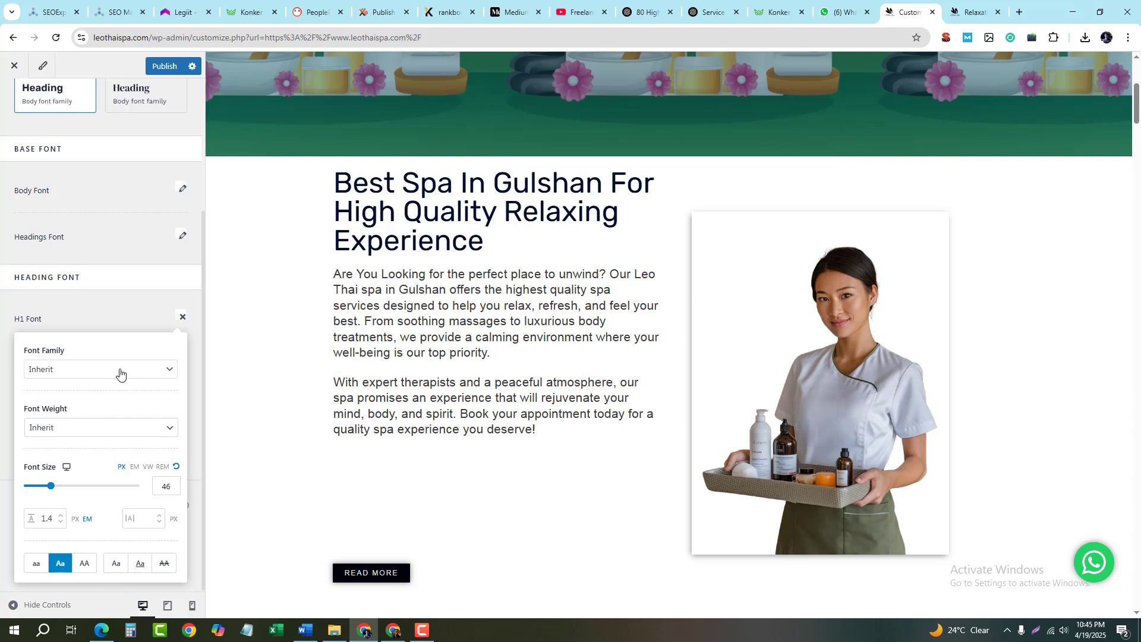
Try Thin 100 and Normal 400 as the H1 font weight and restore the weight to Inherit
click(85, 436)
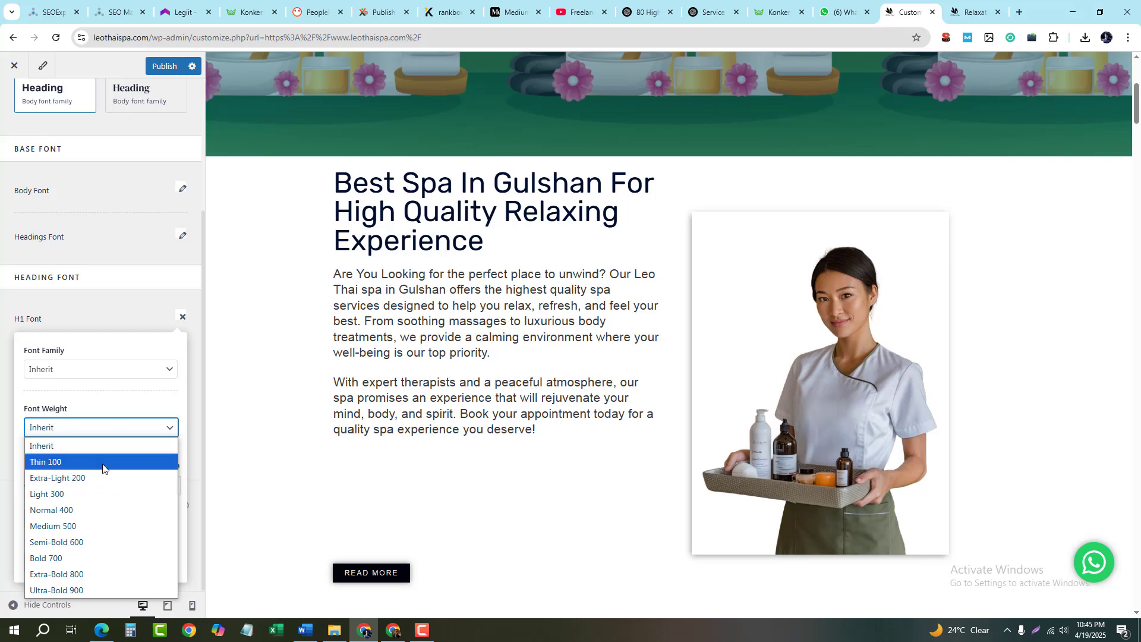
click(103, 466)
click(80, 429)
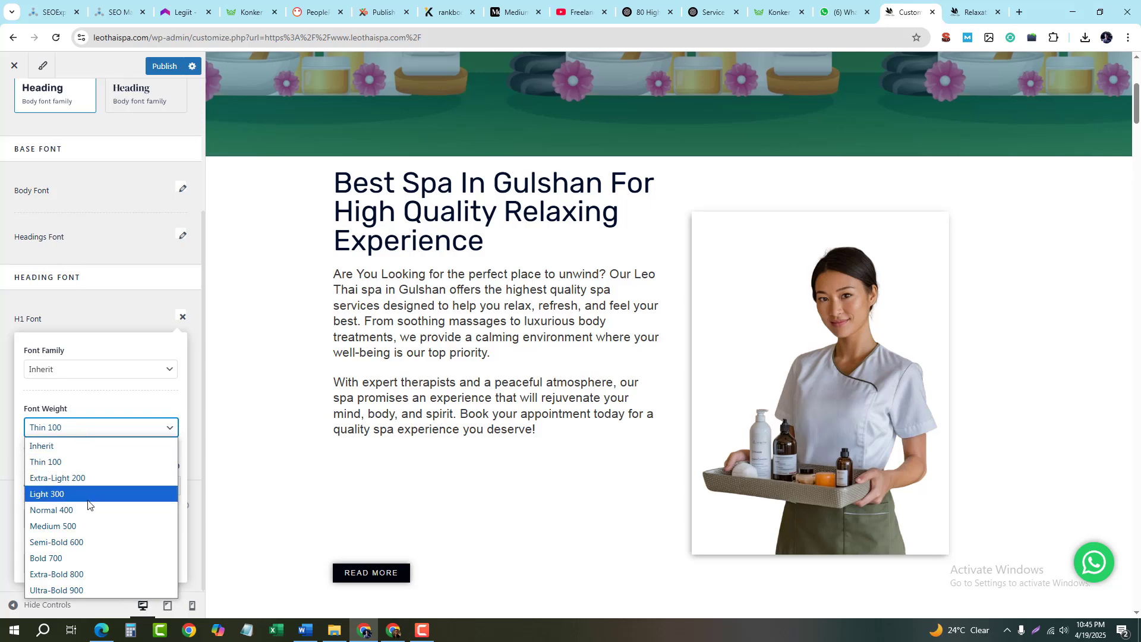
click(88, 510)
click(88, 510)
scroll(409, 337, down, 3)
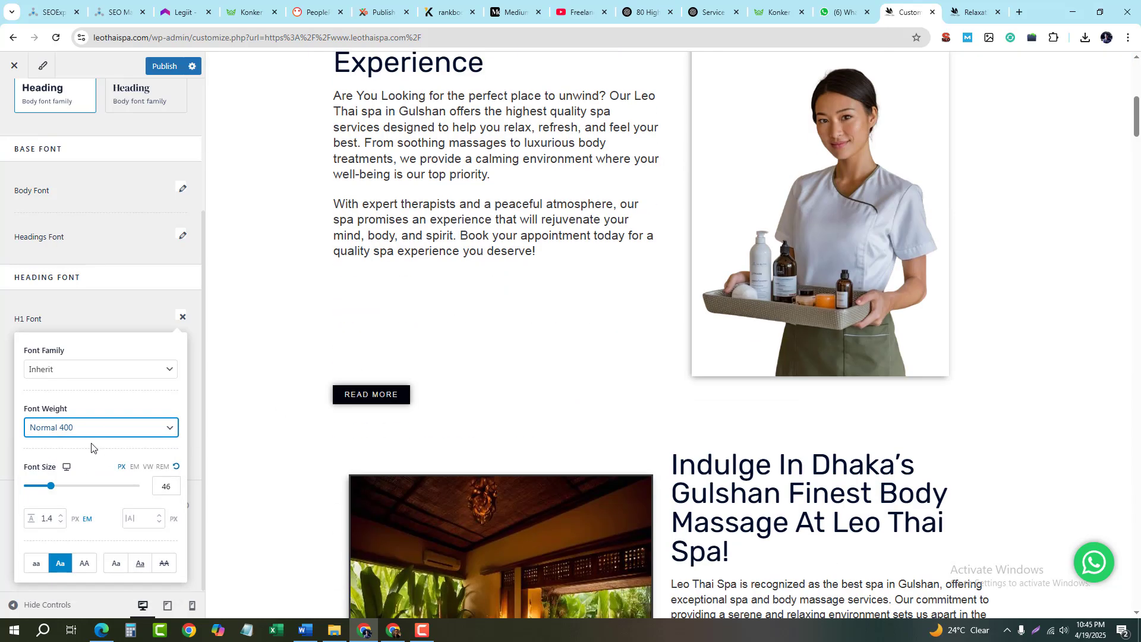
click(89, 427)
click(83, 443)
scroll(383, 355, up, 4)
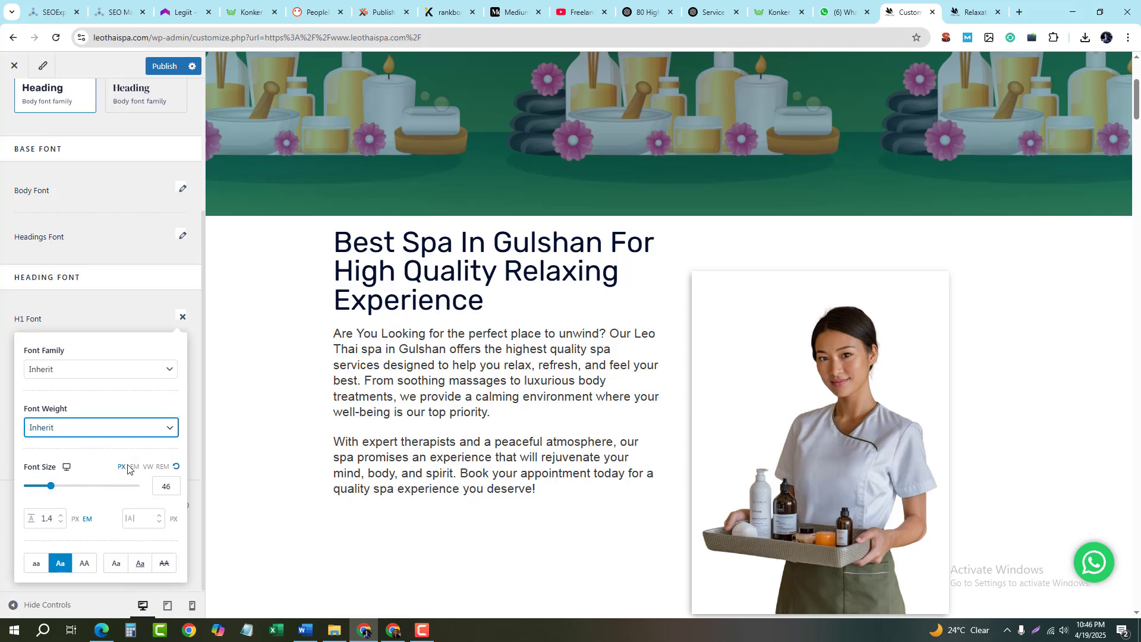
Try the lowercase text style on the H1 font, restore the capitalized style, and close the H1 font settings
click(41, 569)
click(56, 566)
click(182, 318)
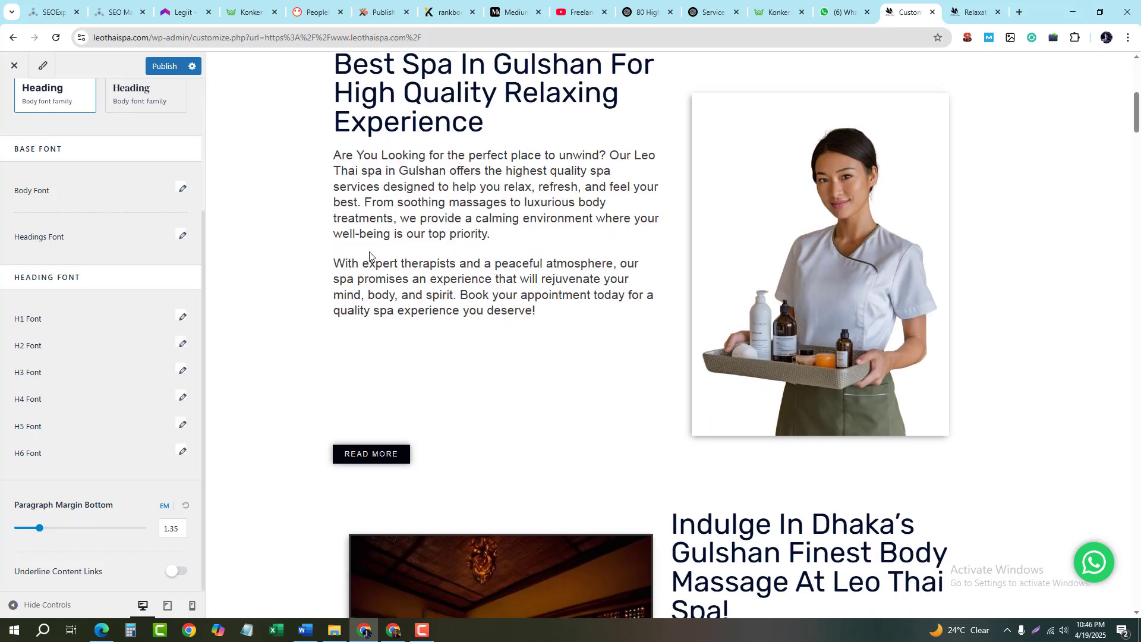
Try a paragraph bottom margin of 2.14 em on the homepage's introductory paragraphs
drag(541, 320, 317, 159)
click(402, 186)
scroll(481, 311, down, 1)
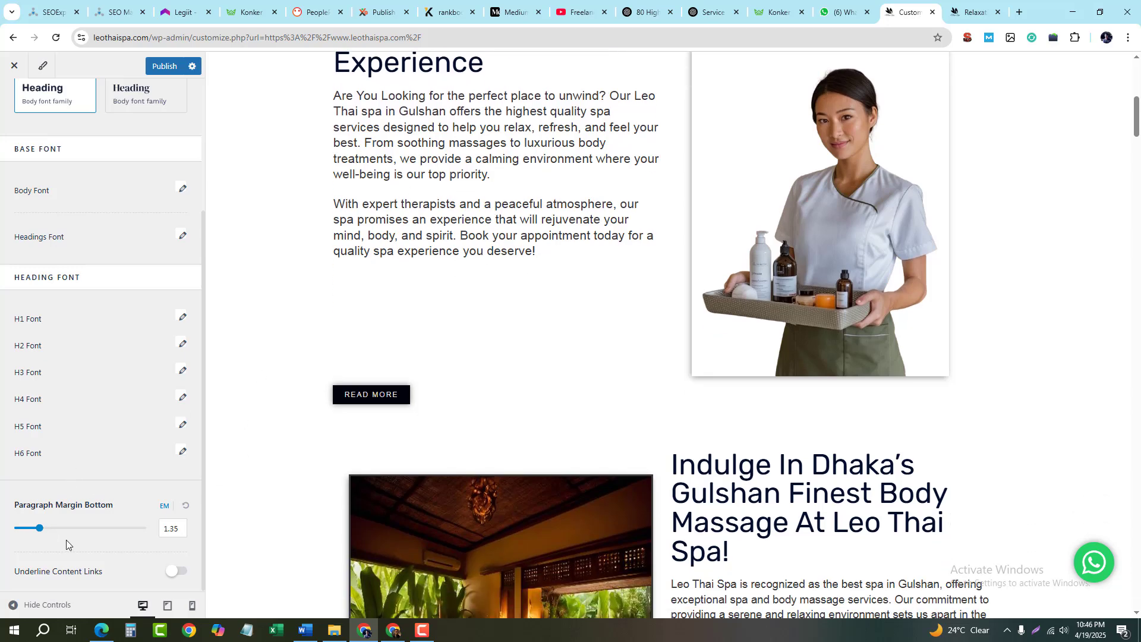
scroll(669, 382, down, 7)
scroll(438, 242, up, 8)
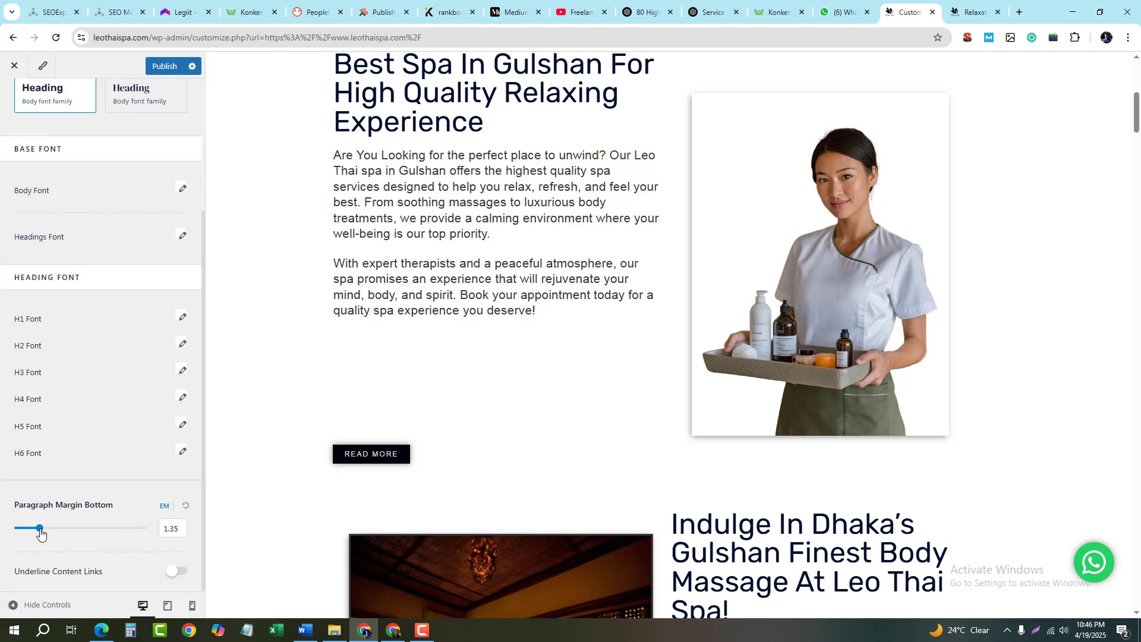
drag(38, 528, 64, 535)
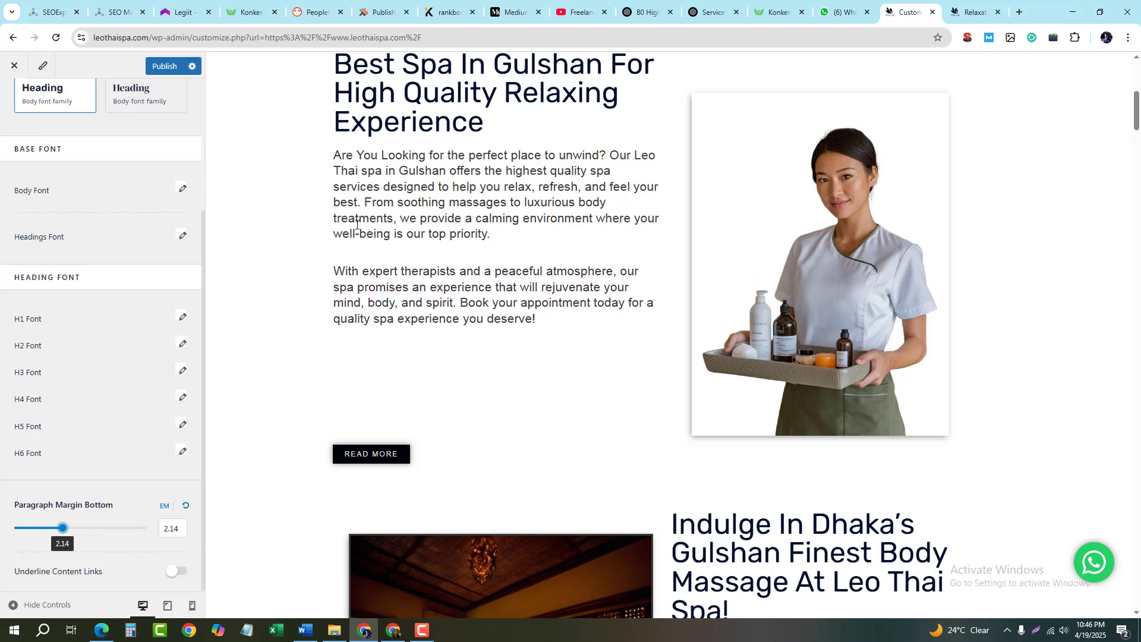
Compare the two introductory paragraphs' spacing and set the paragraph bottom margin to 1.64 em
drag(334, 158, 479, 219)
click(336, 271)
drag(336, 271, 552, 319)
click(483, 244)
drag(59, 530, 50, 536)
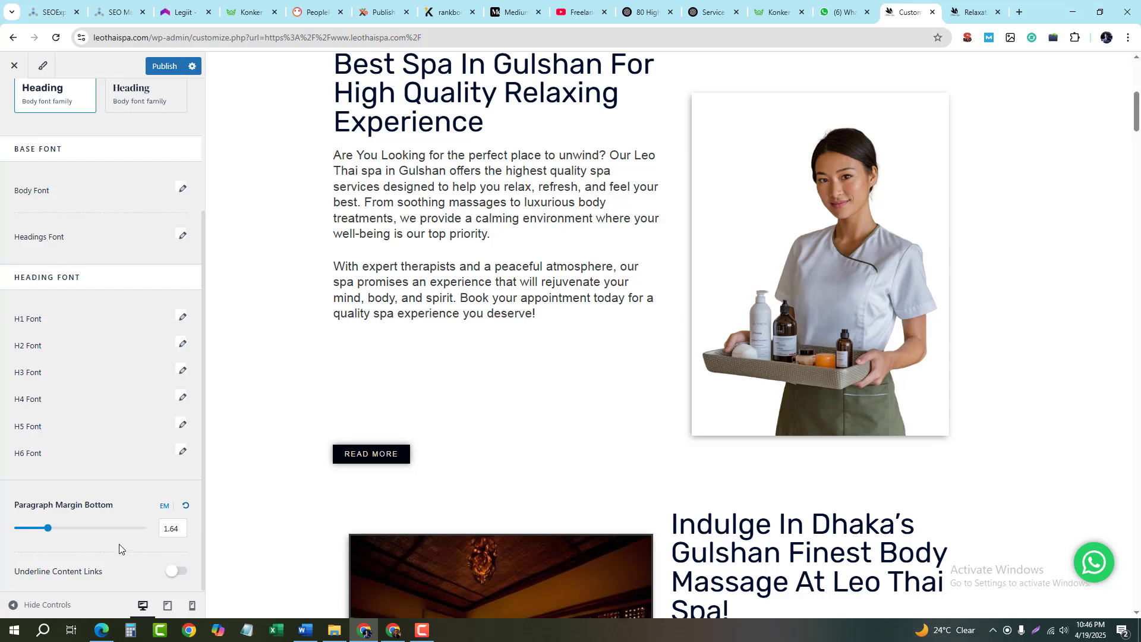
scroll(127, 452, up, 3)
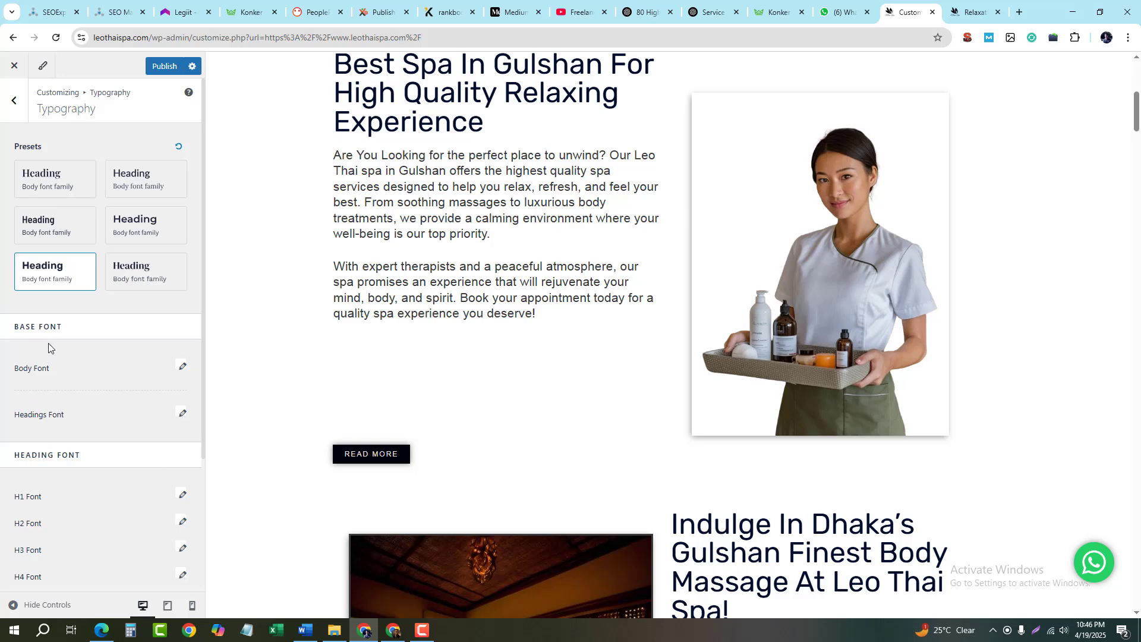
scroll(65, 380, down, 3)
scroll(110, 408, up, 3)
scroll(310, 256, up, 7)
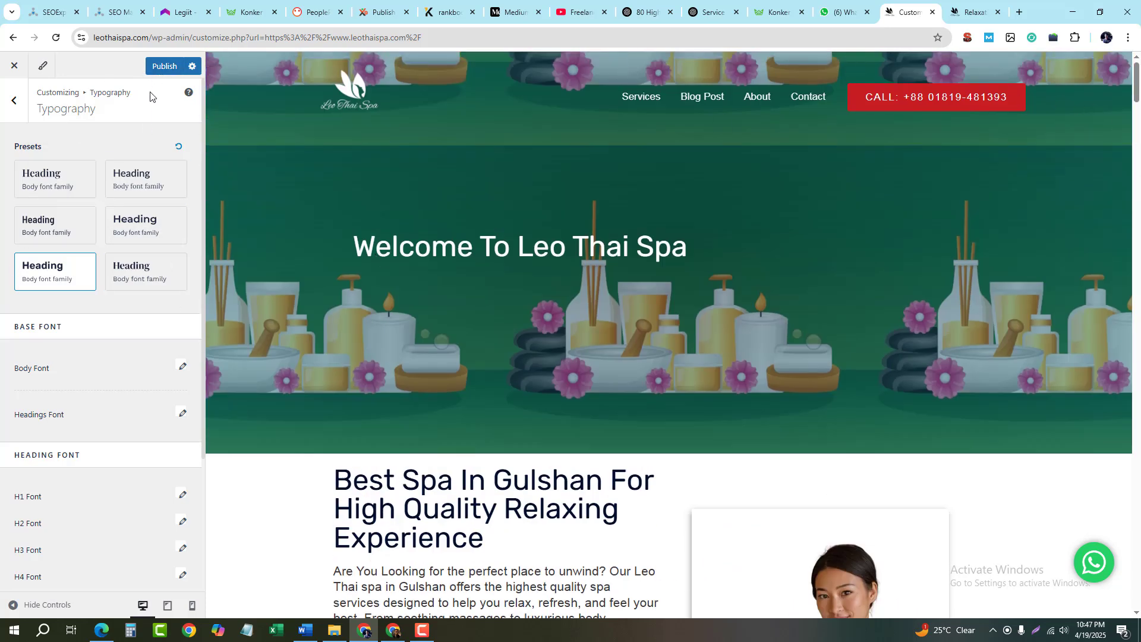
Switch to the live blog post and load the leothaispa.com homepage in its place
click(974, 12)
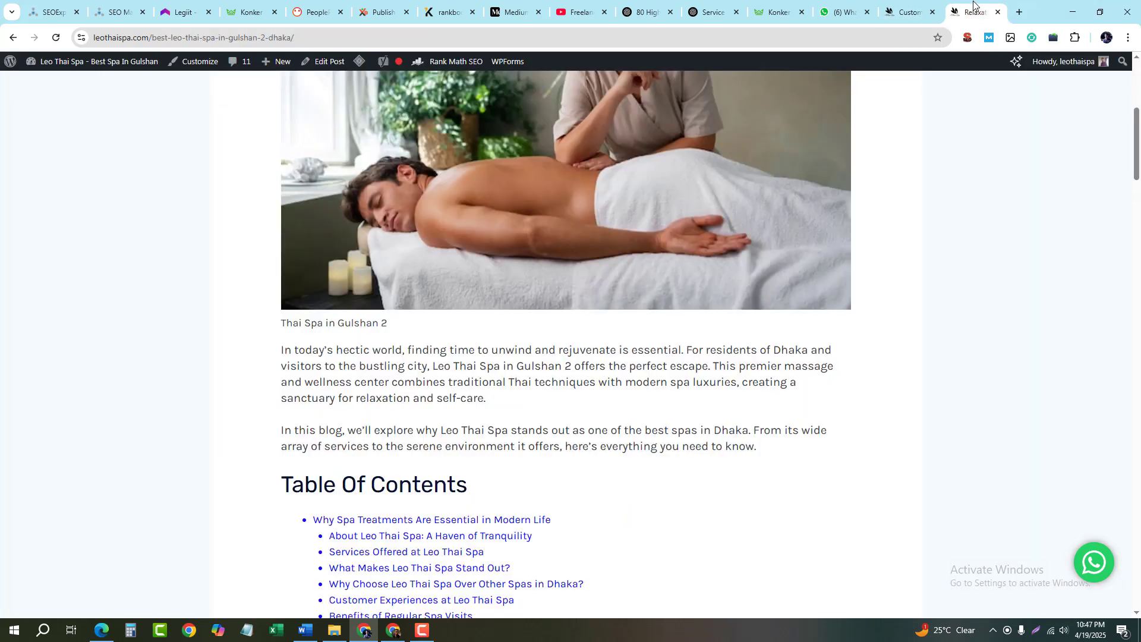
scroll(465, 348, up, 1)
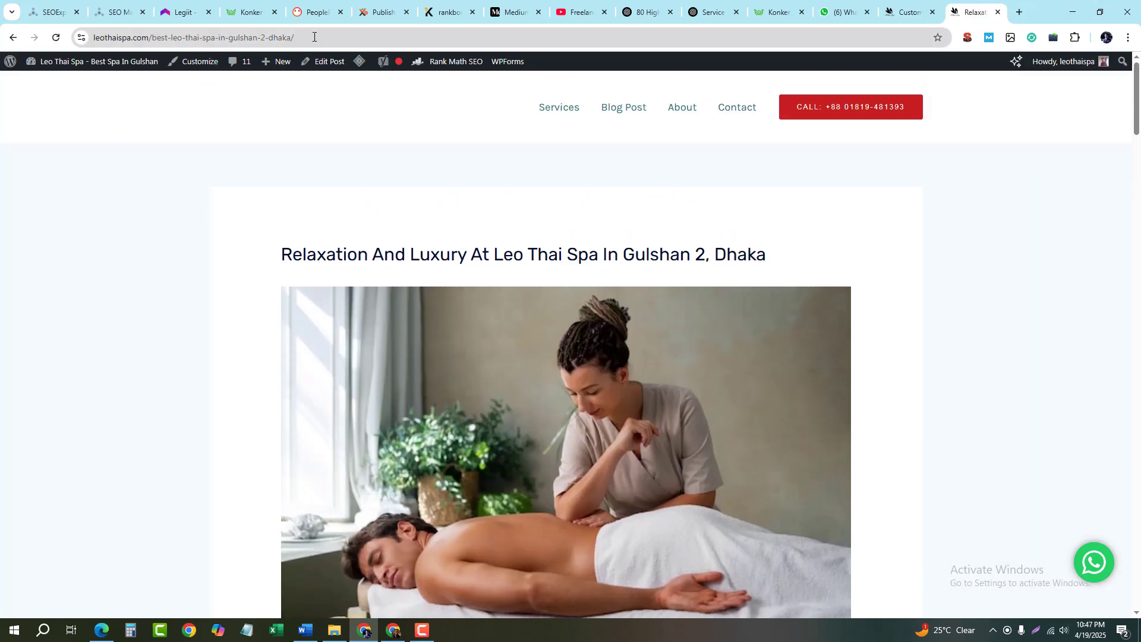
drag(309, 38, 153, 38)
key(BackSpace)
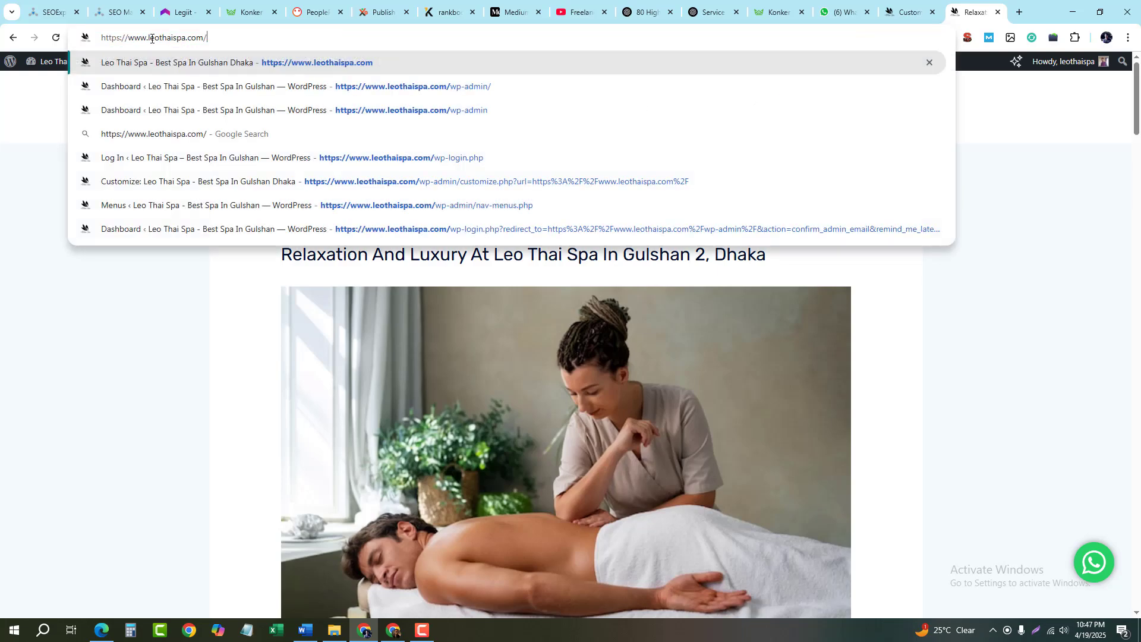
key(Return)
scroll(364, 426, down, 5)
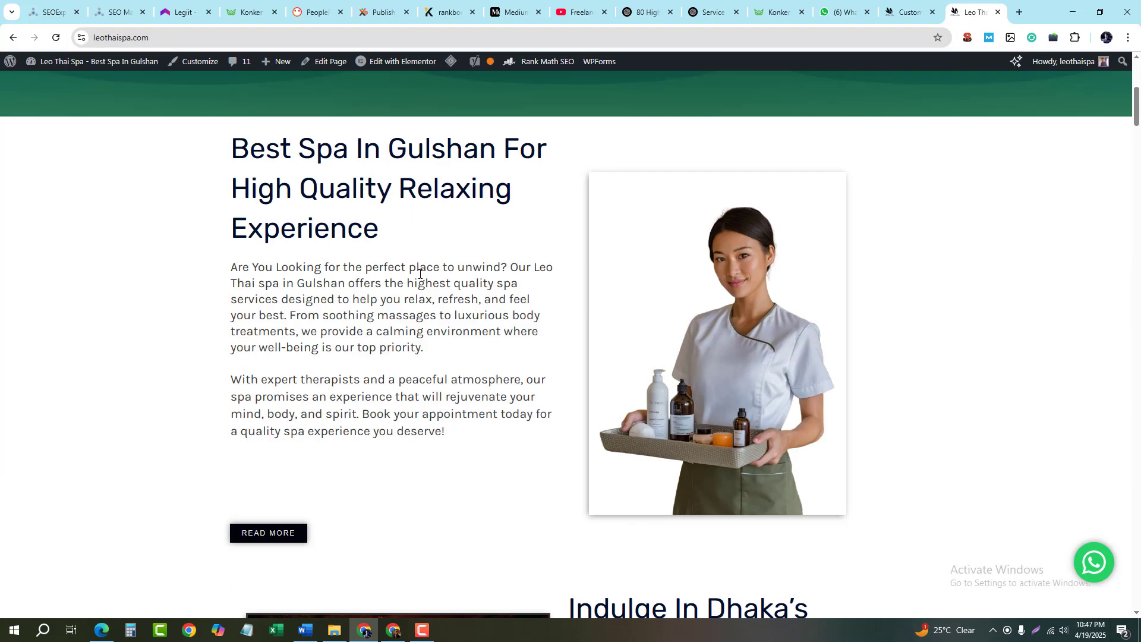
Reload the live homepage and examine the "Best Spa In Gulshan" heading and its paragraphs
click(56, 37)
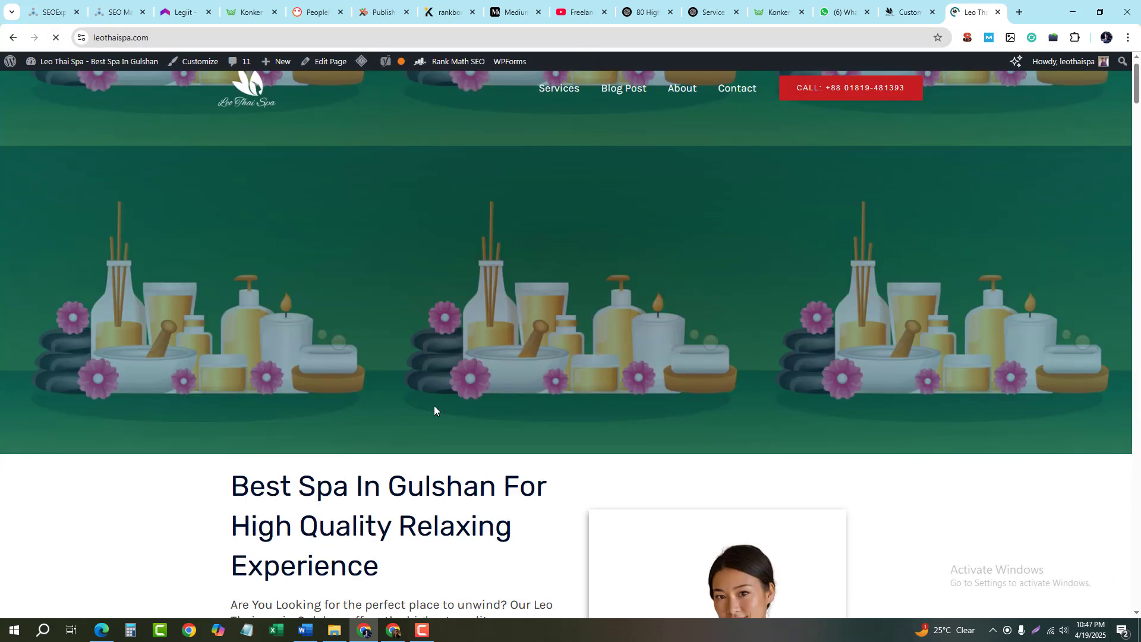
scroll(312, 315, down, 4)
scroll(351, 250, up, 4)
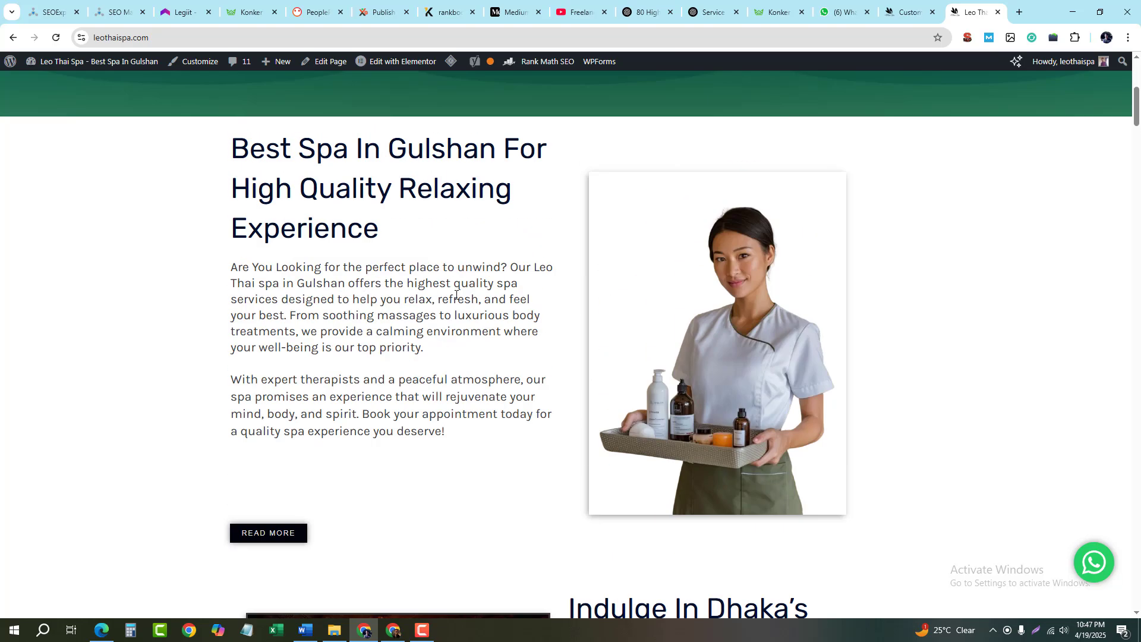
scroll(463, 293, down, 3)
scroll(463, 293, up, 5)
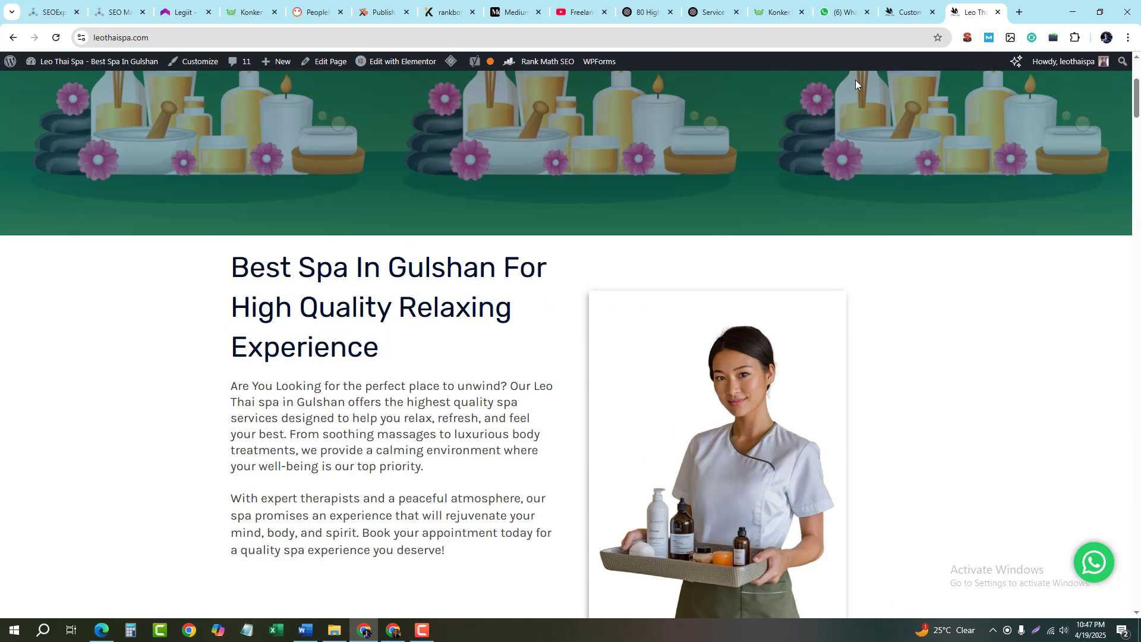
Compare the customizer preview with the live homepage, examining the preview's main heading and introduction
click(910, 9)
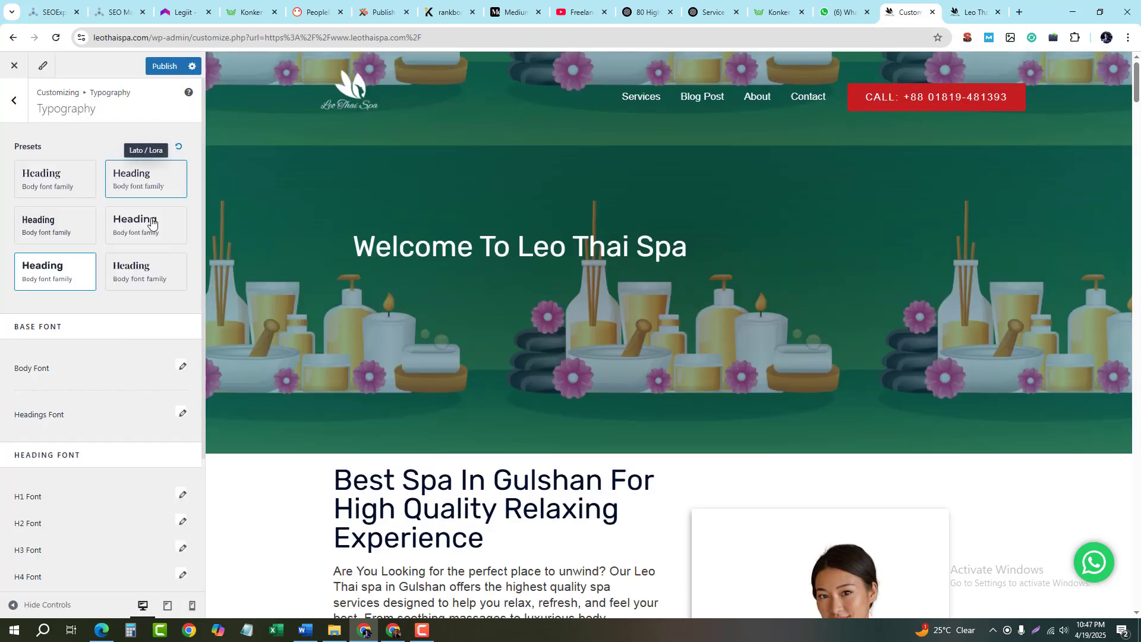
click(964, 4)
click(905, 9)
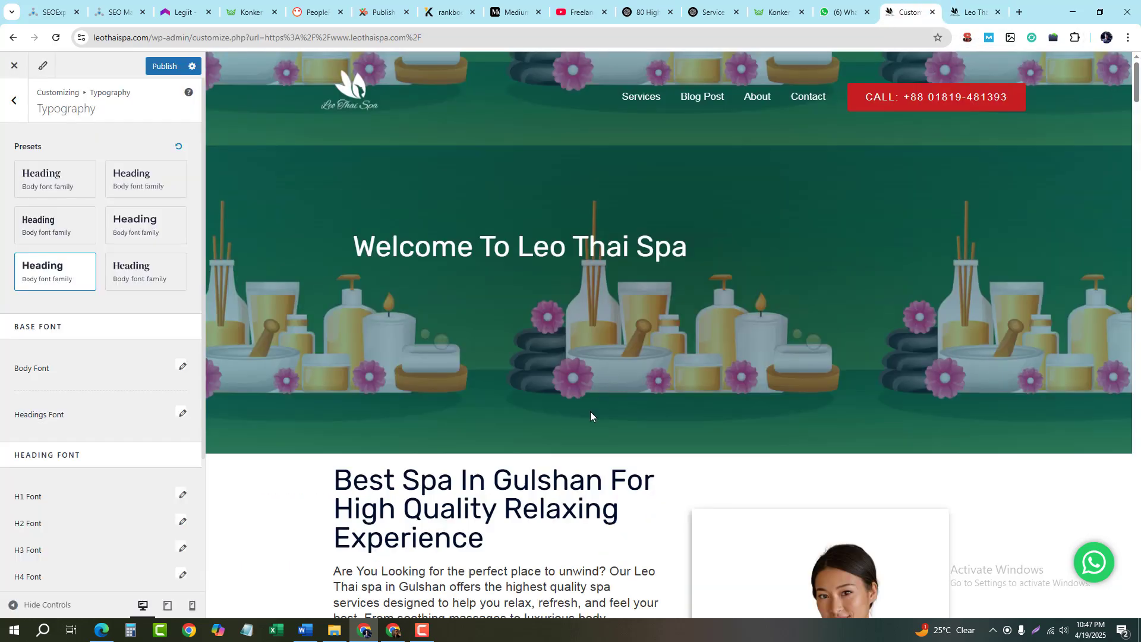
scroll(590, 415, down, 3)
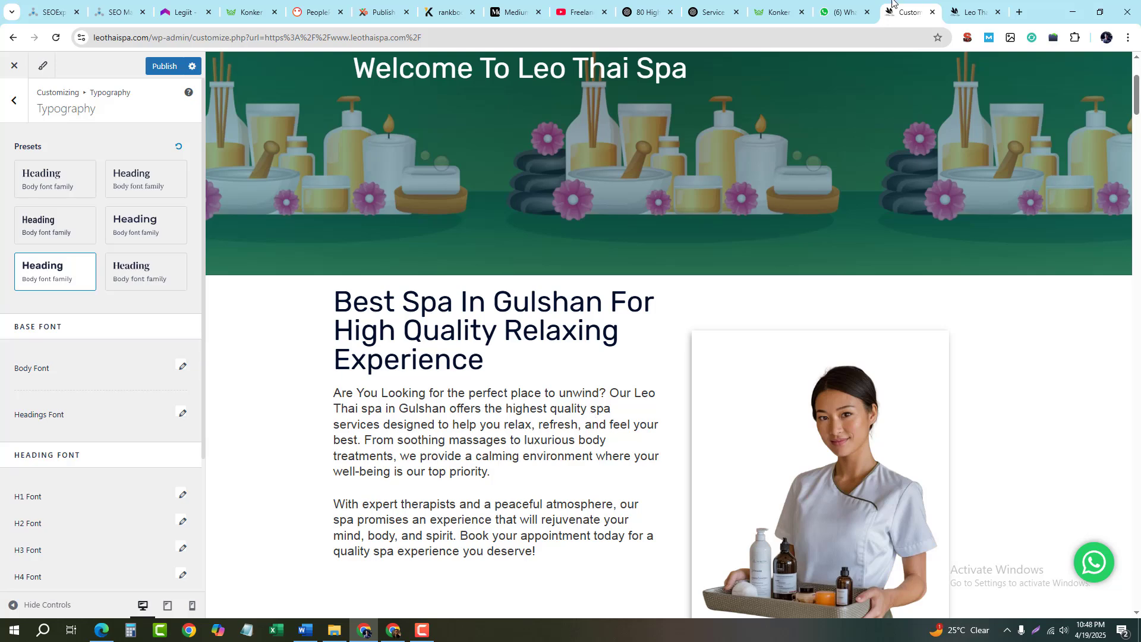
Examine the "Our Premium Body Massage And Spa Services" heading on the live homepage and return to the customizer
click(957, 3)
scroll(369, 379, down, 13)
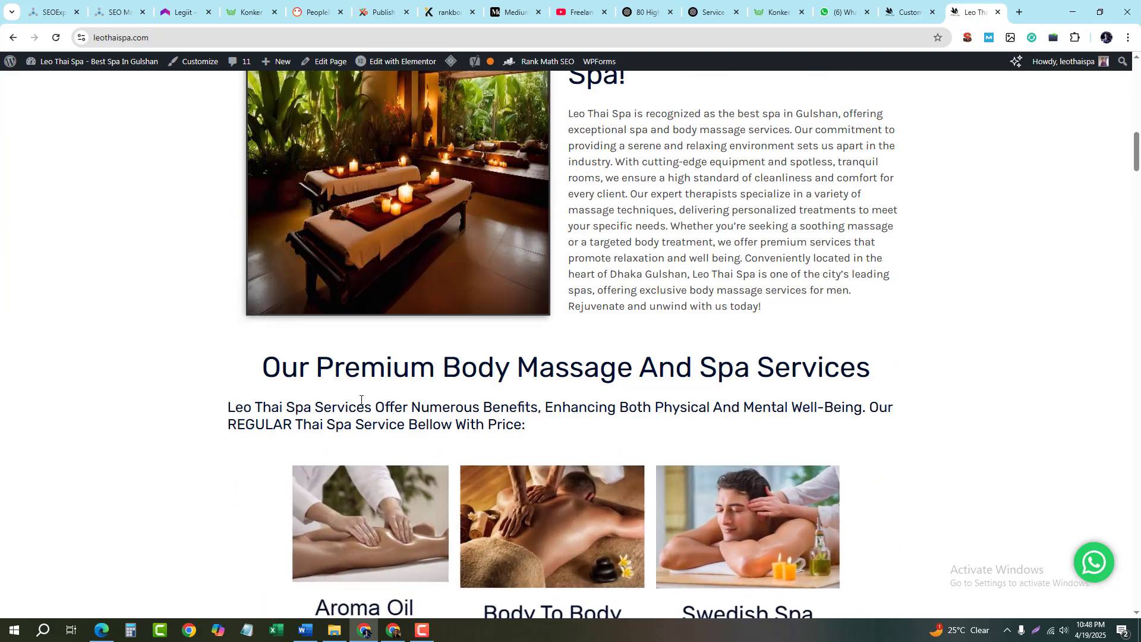
drag(261, 366, 945, 383)
click(861, 397)
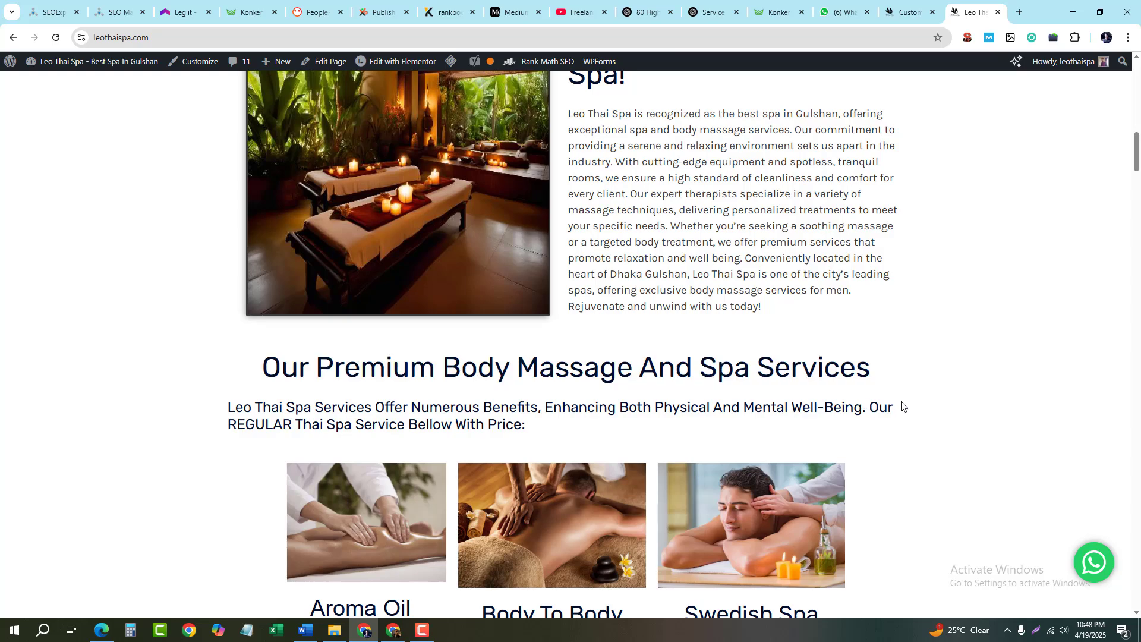
scroll(817, 315, up, 4)
click(894, 7)
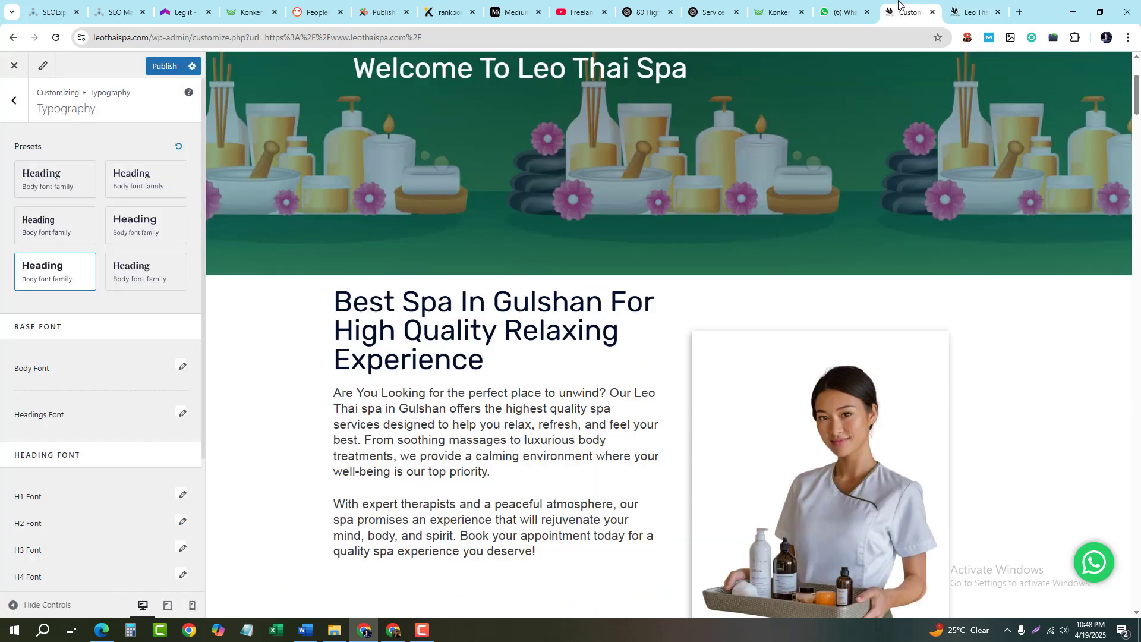